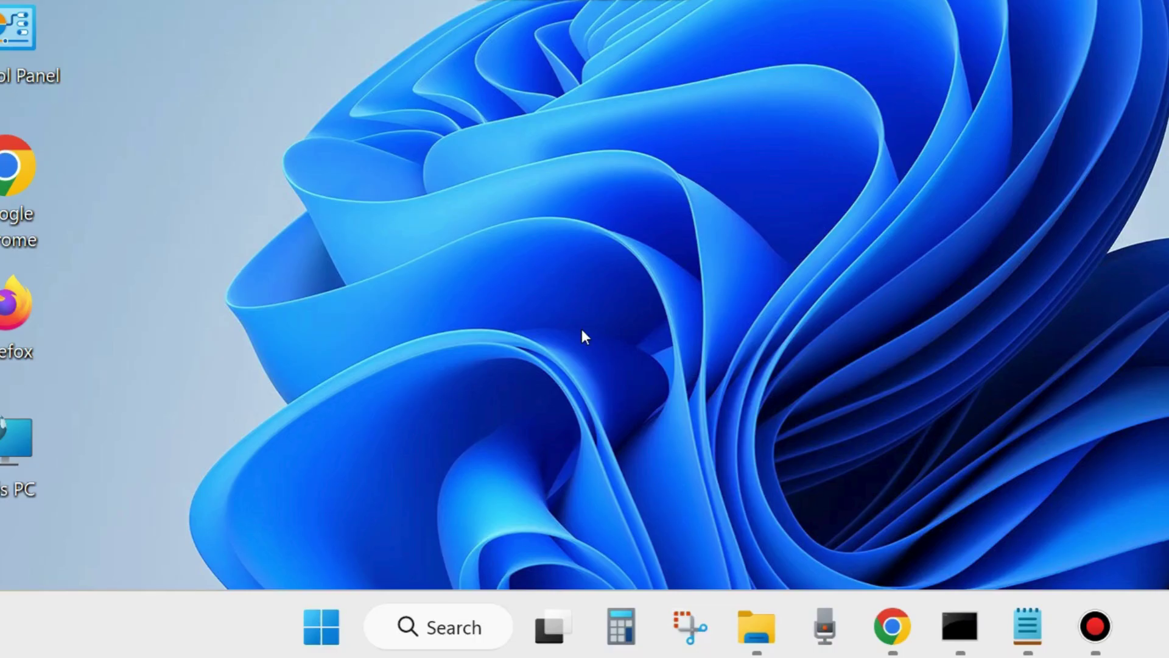
# - Launch Google Chrome from the desktop so a Google new tab page appears
pyautogui.doubleClick(3, 178)
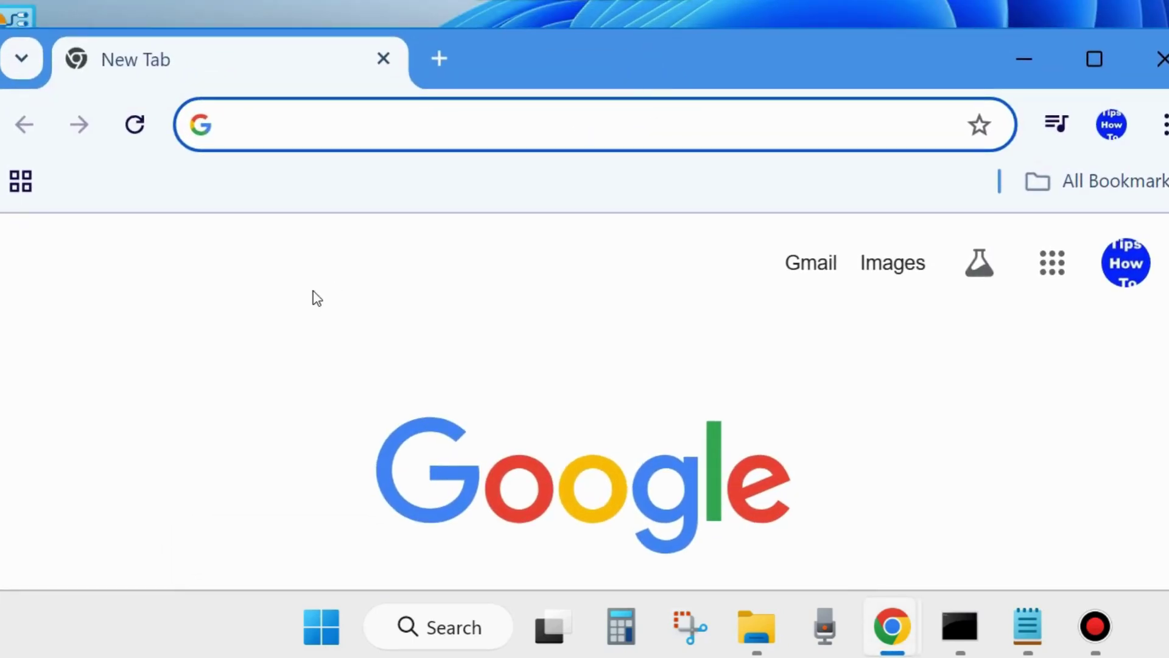
pyautogui.write('aka')
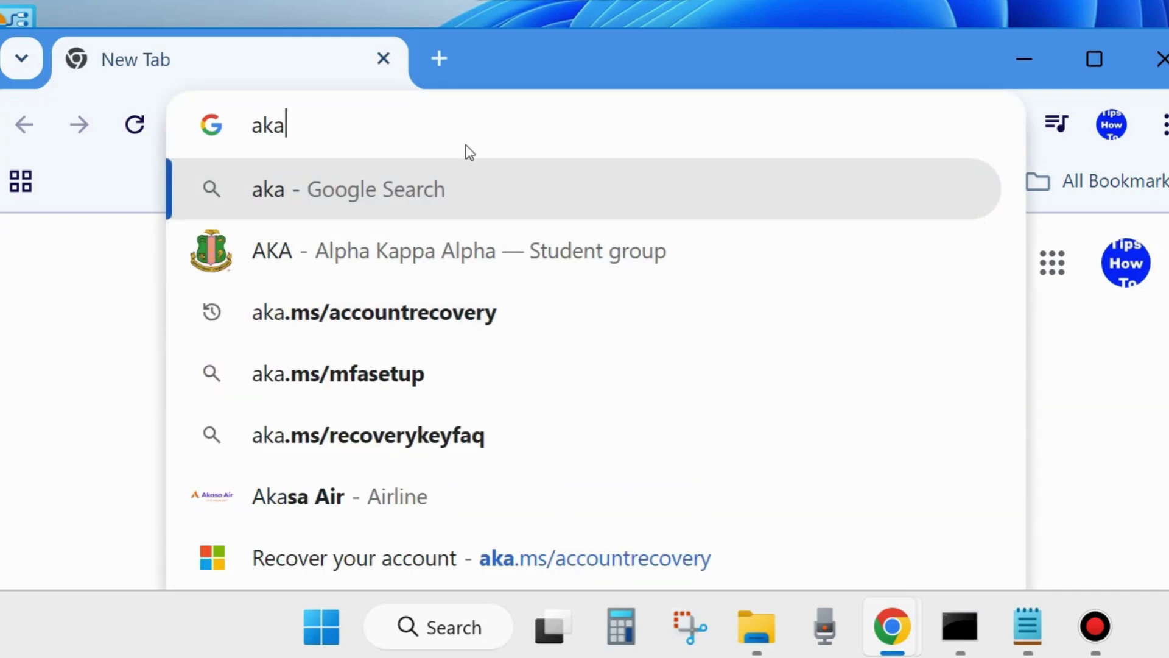
pyautogui.write('.ms')
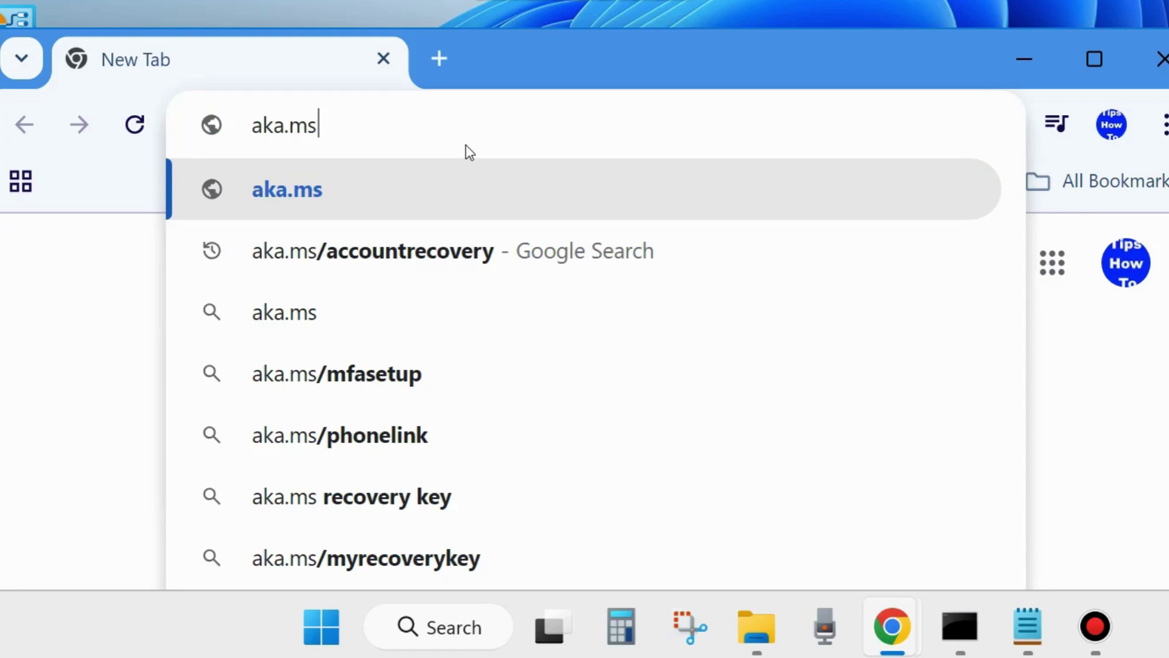
pyautogui.write('/acc')
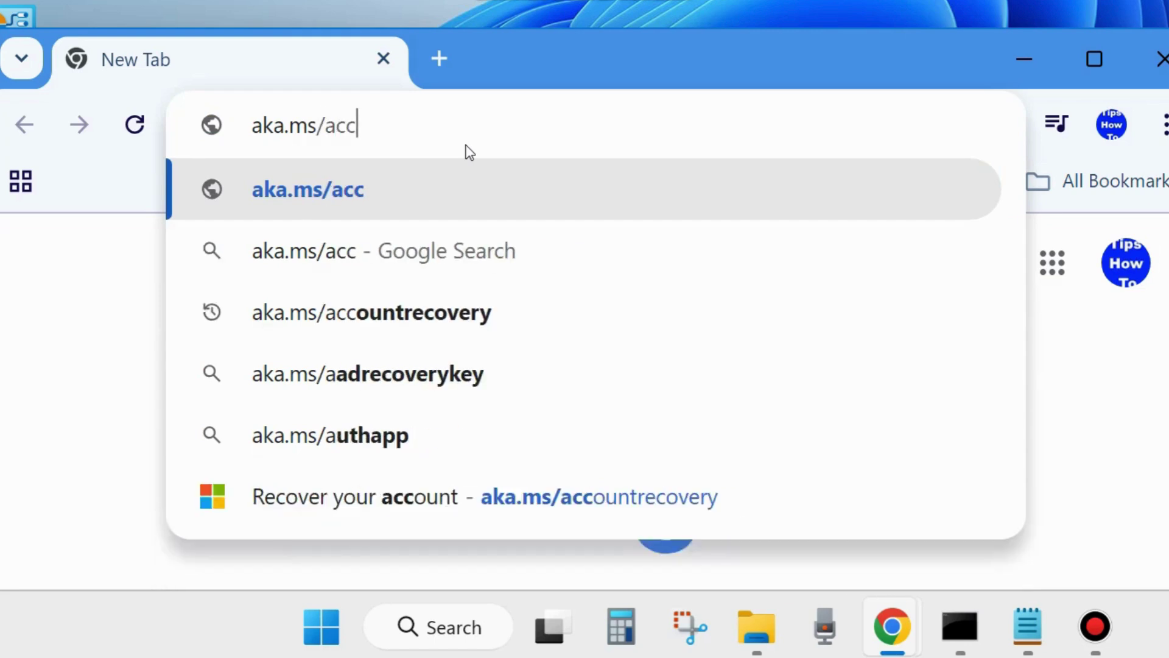
pyautogui.write('ountreco')
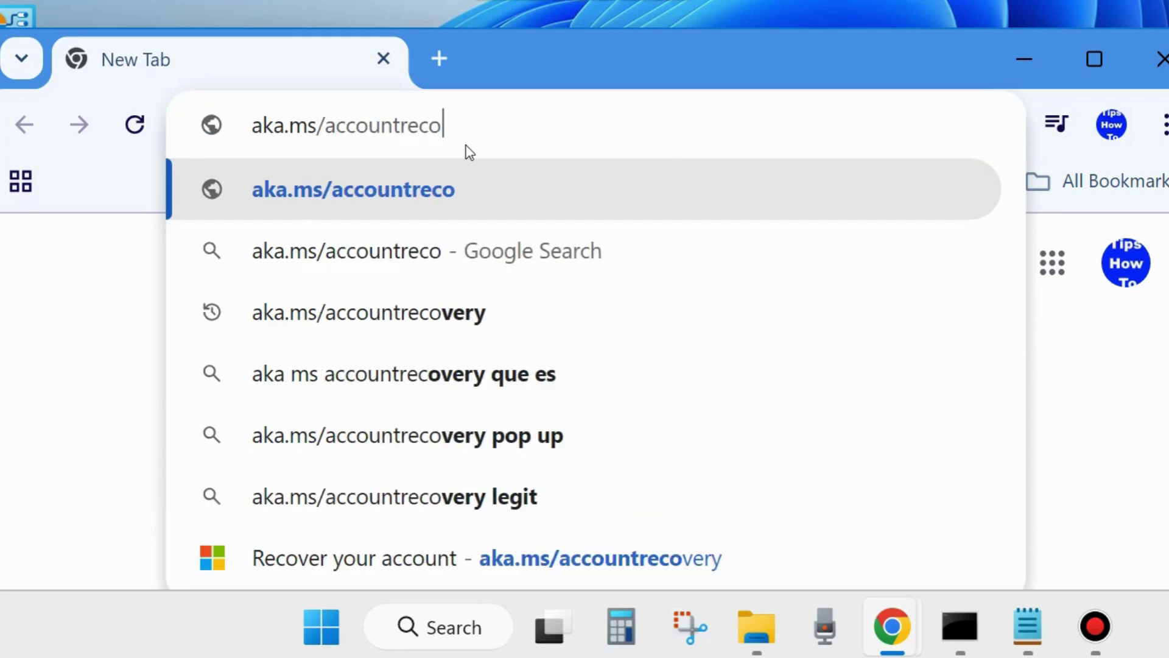
pyautogui.write('very')
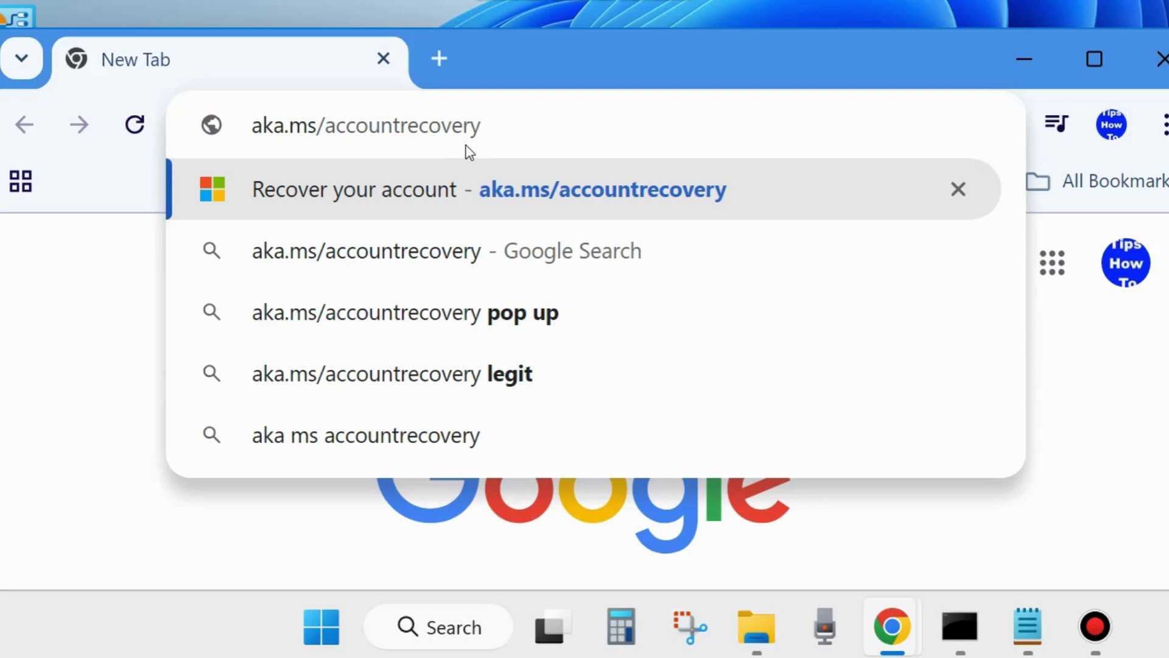
# - Load aka.ms/accountrecovery to reach Microsoft's 'Recover your account' page
pyautogui.press('Return')
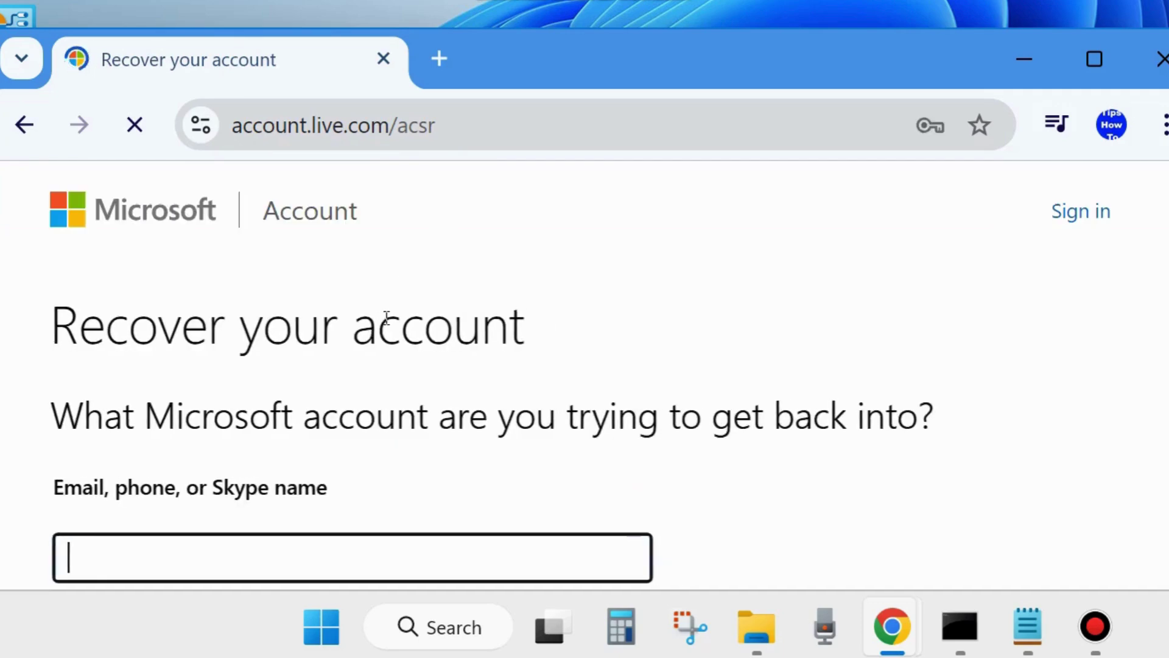
# - Fill the account-to-recover field with the second saved Gmail address from Chrome autofill
pyautogui.moveTo(595, 60); pyautogui.dragTo(658, 5)
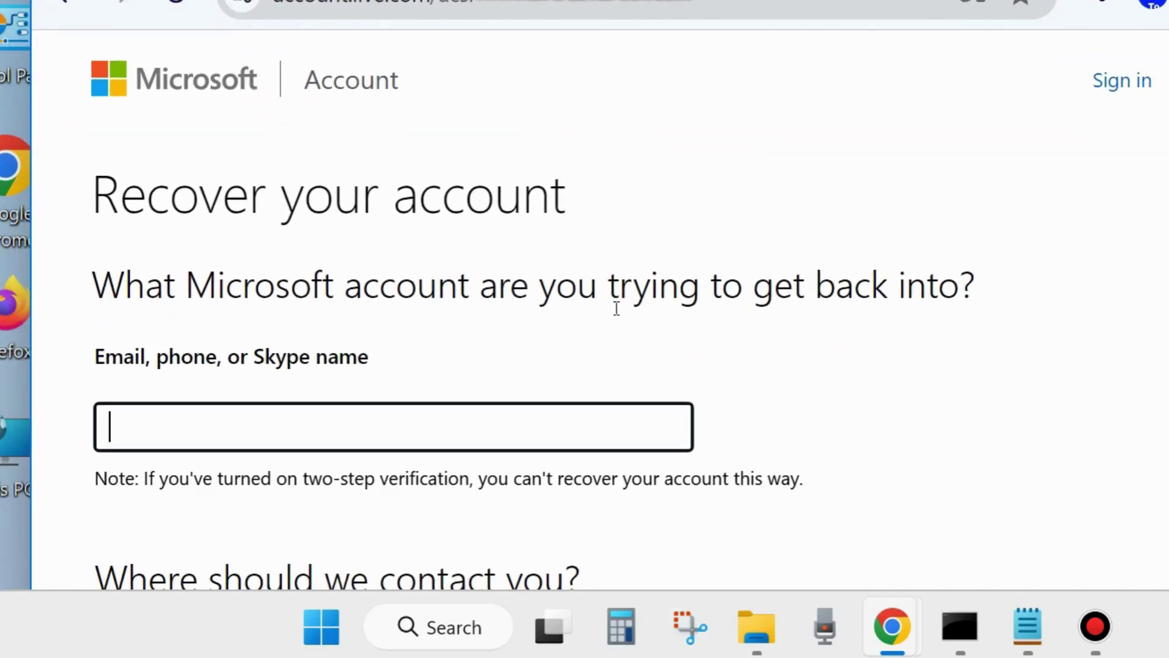
pyautogui.scroll(-2, 404, 377)
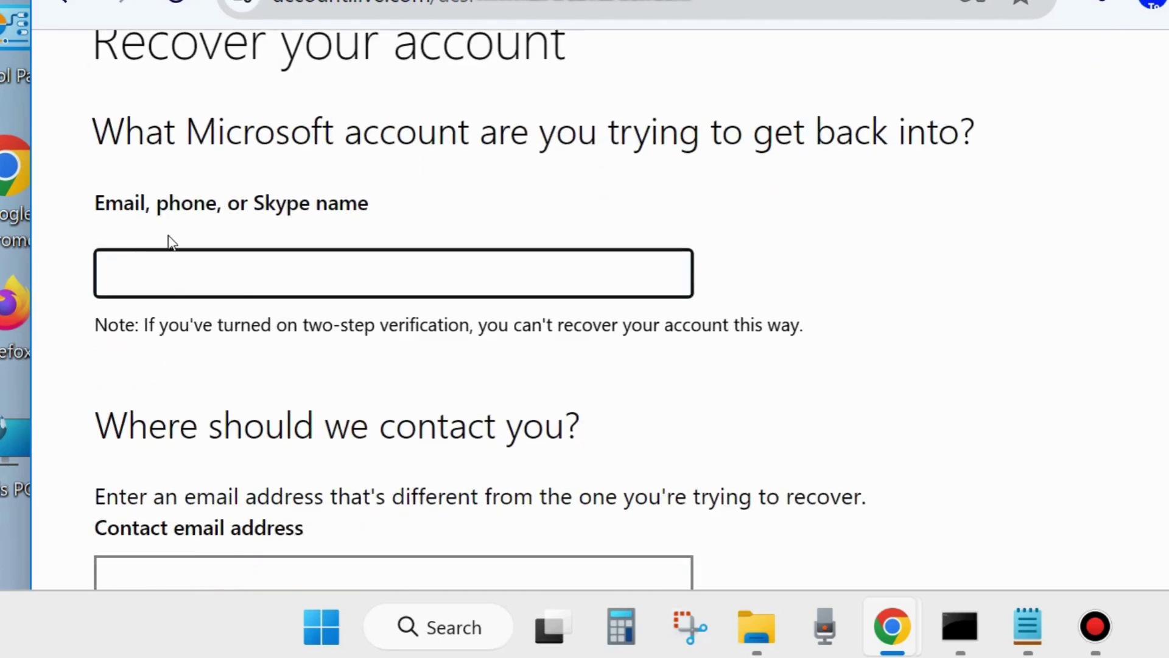
pyautogui.click(151, 269)
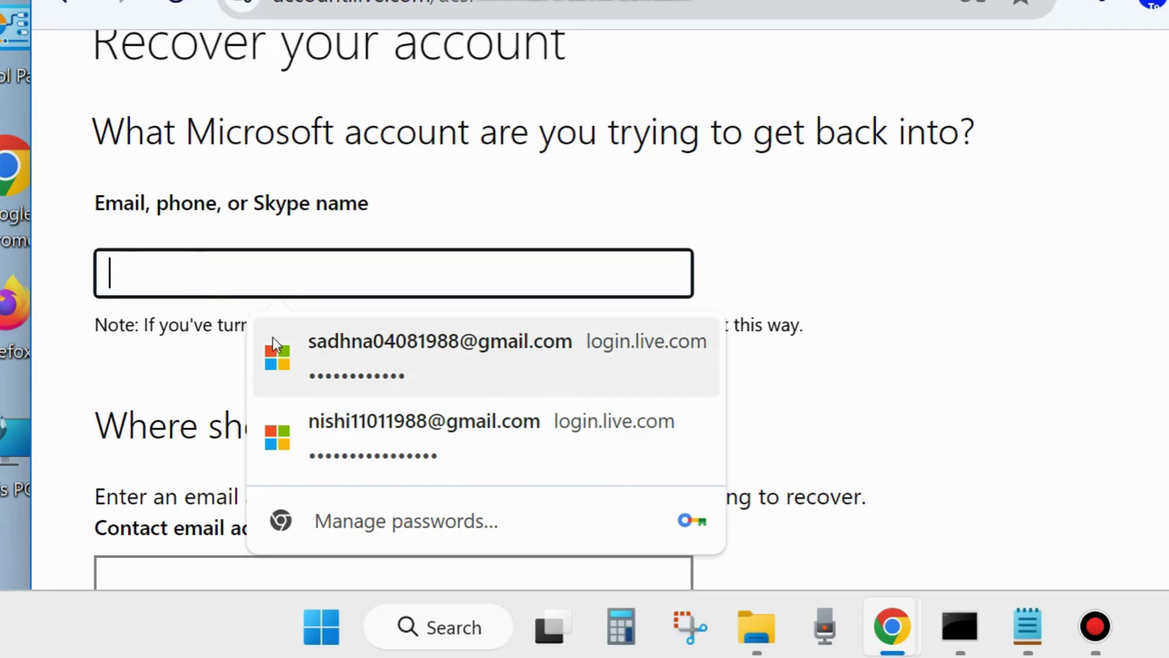
pyautogui.click(365, 430)
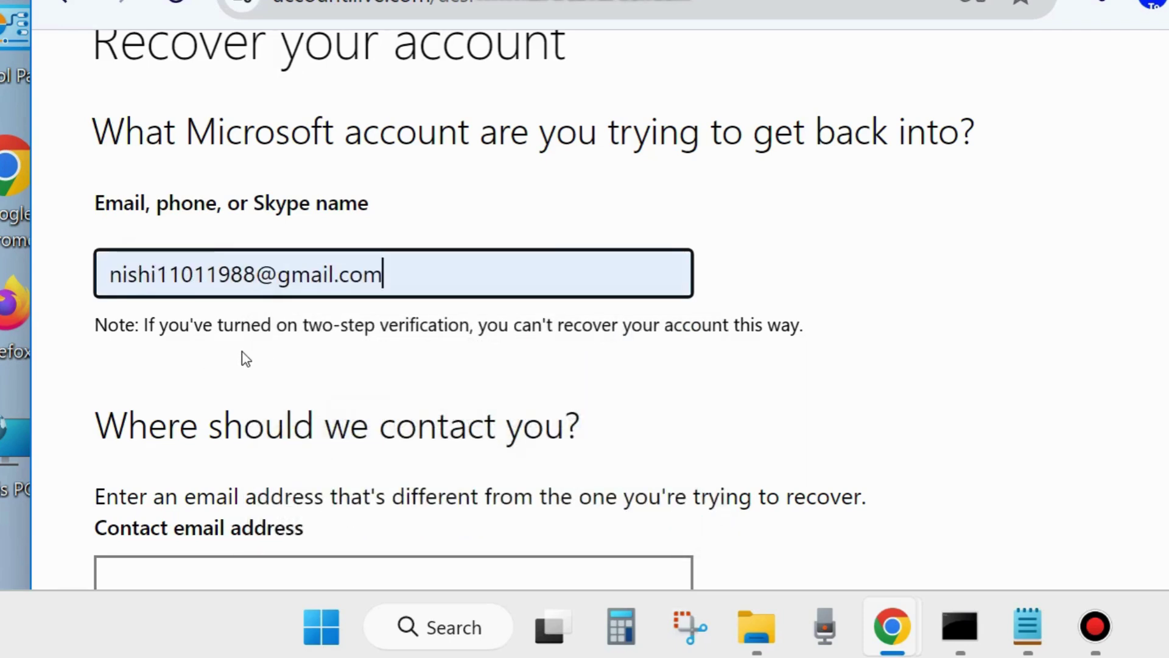
pyautogui.scroll(-3, 242, 350)
pyautogui.scroll(2, 241, 351)
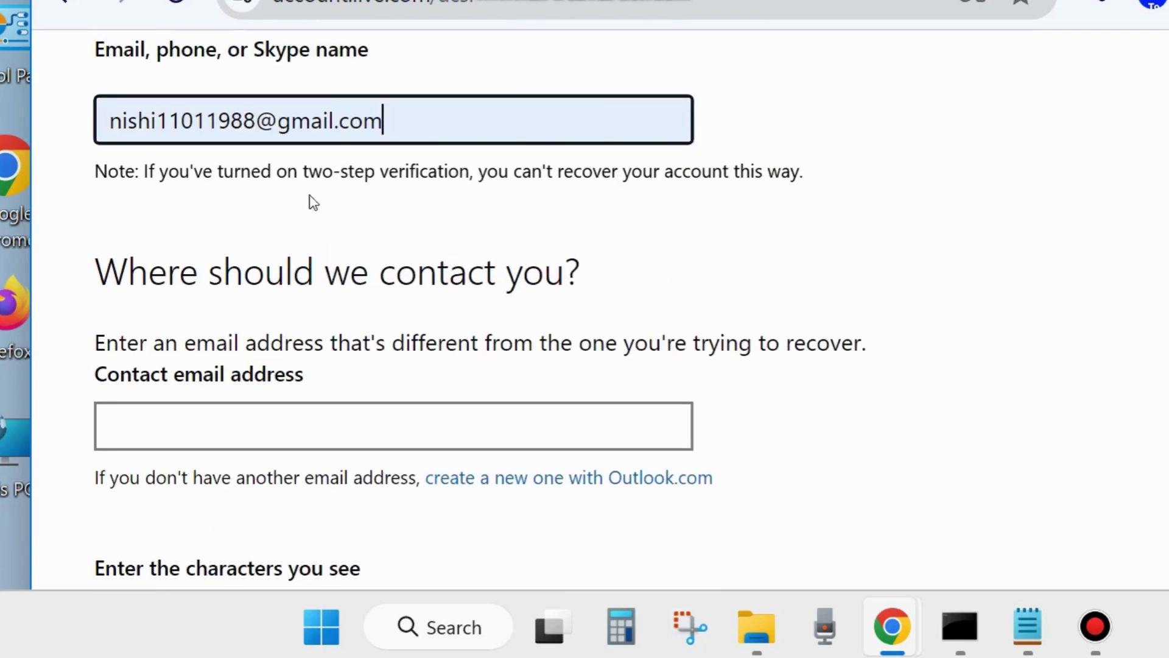
pyautogui.click(802, 170)
pyautogui.moveTo(802, 170); pyautogui.dragTo(143, 174)
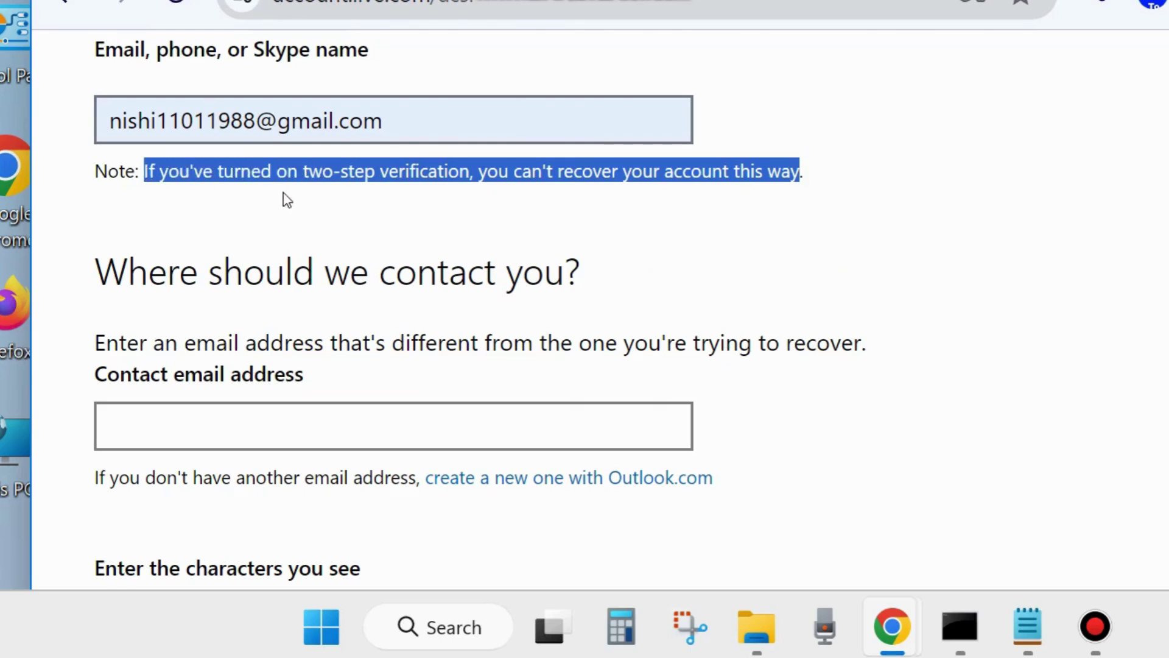
pyautogui.click(308, 215)
pyautogui.scroll(-2, 305, 251)
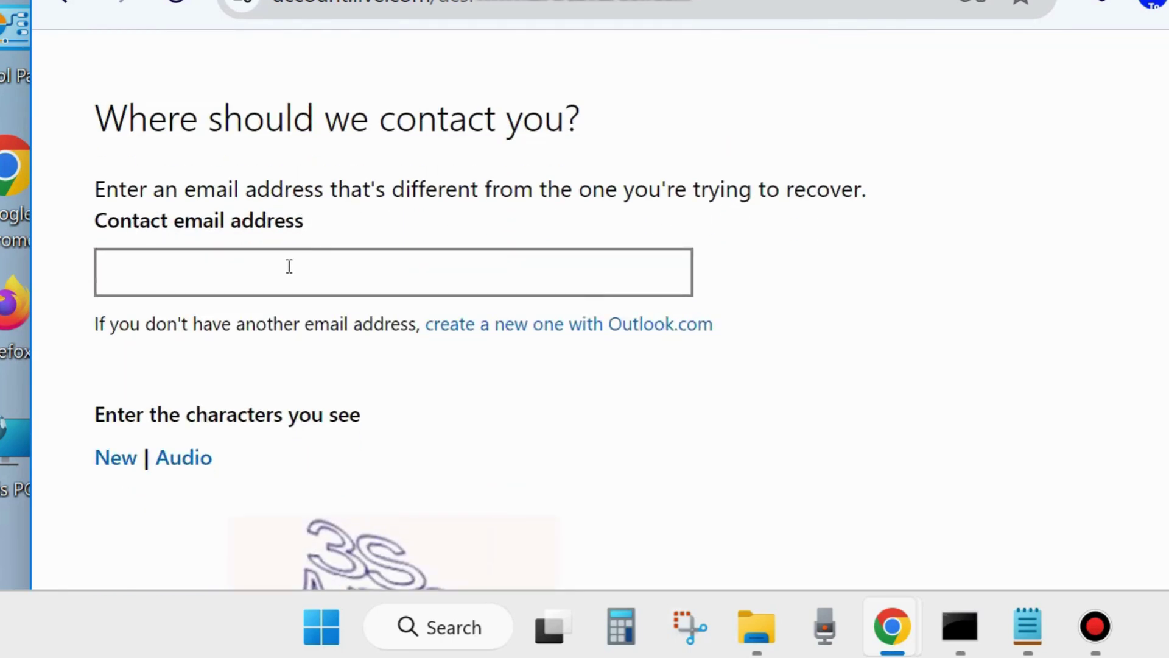
pyautogui.click(244, 272)
pyautogui.click(204, 273)
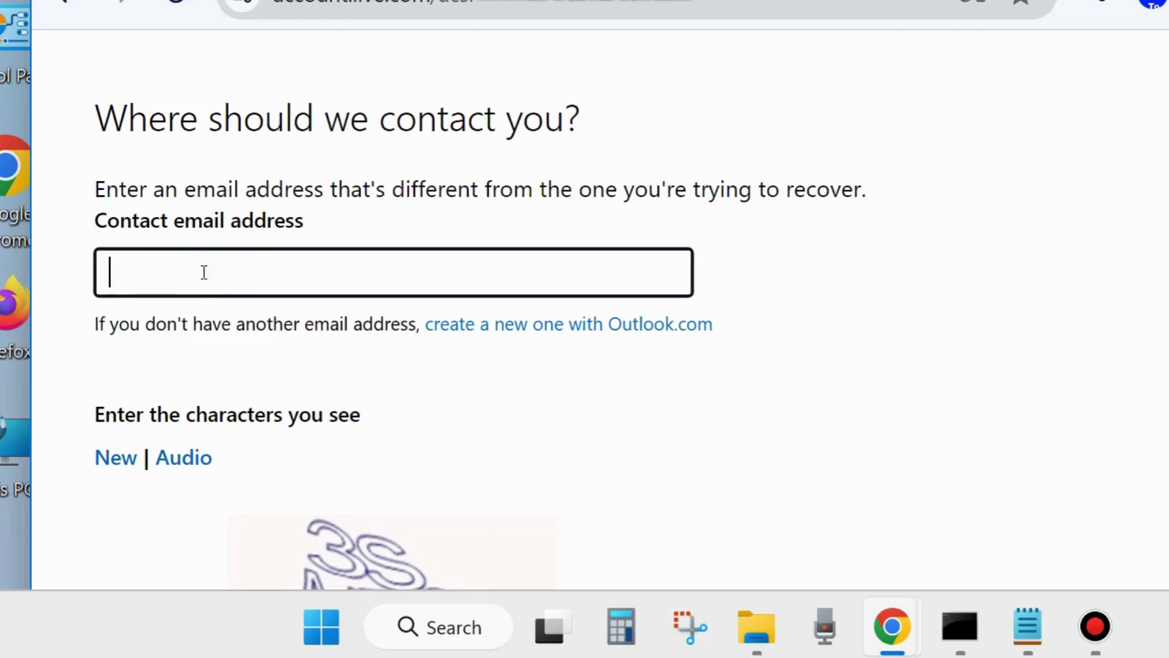
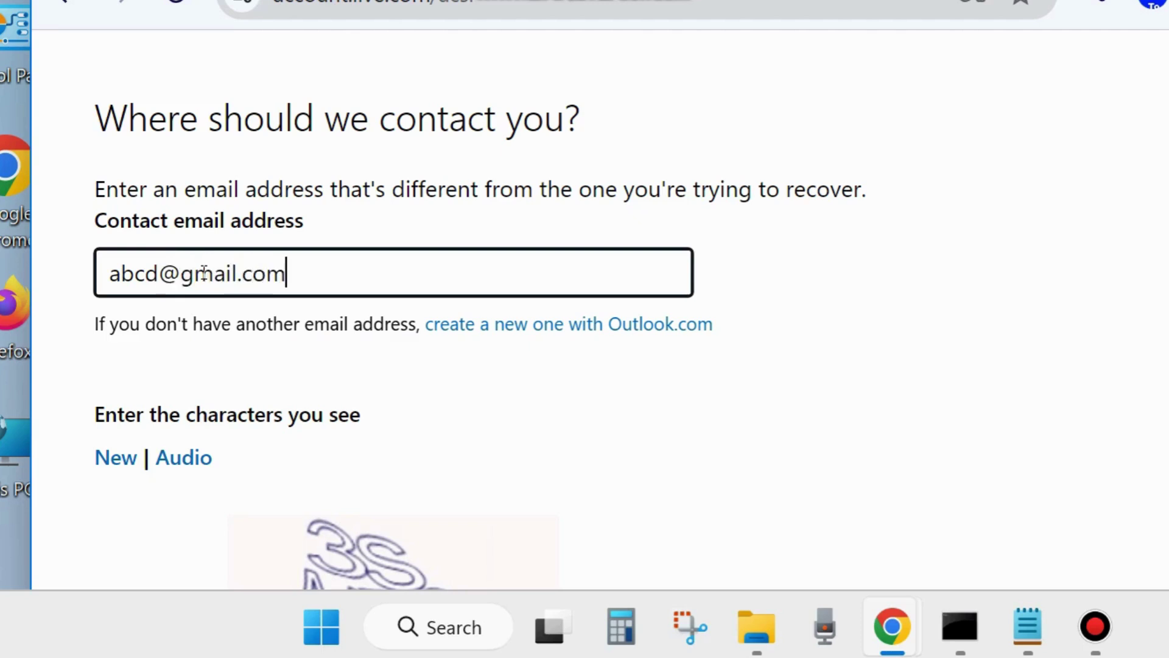
pyautogui.moveTo(102, 273); pyautogui.dragTo(155, 273)
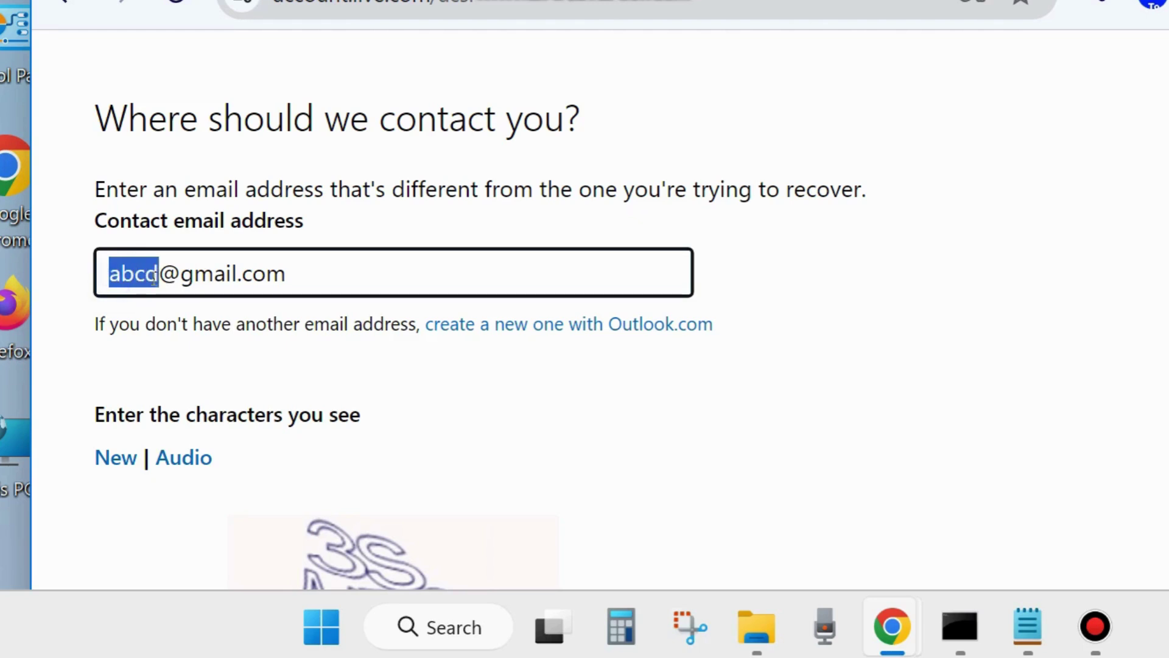
pyautogui.click(154, 306)
pyautogui.scroll(-2, 279, 342)
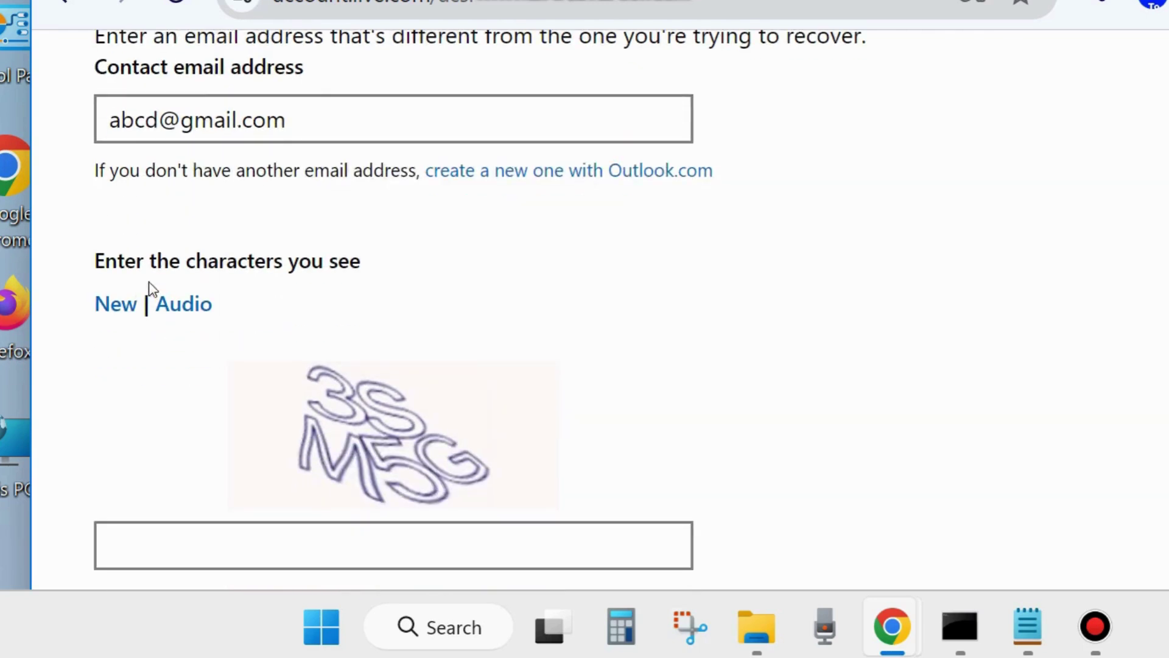
pyautogui.scroll(-2, 324, 332)
# - Type the captcha characters 3SM5G into the verification box
pyautogui.click(239, 391)
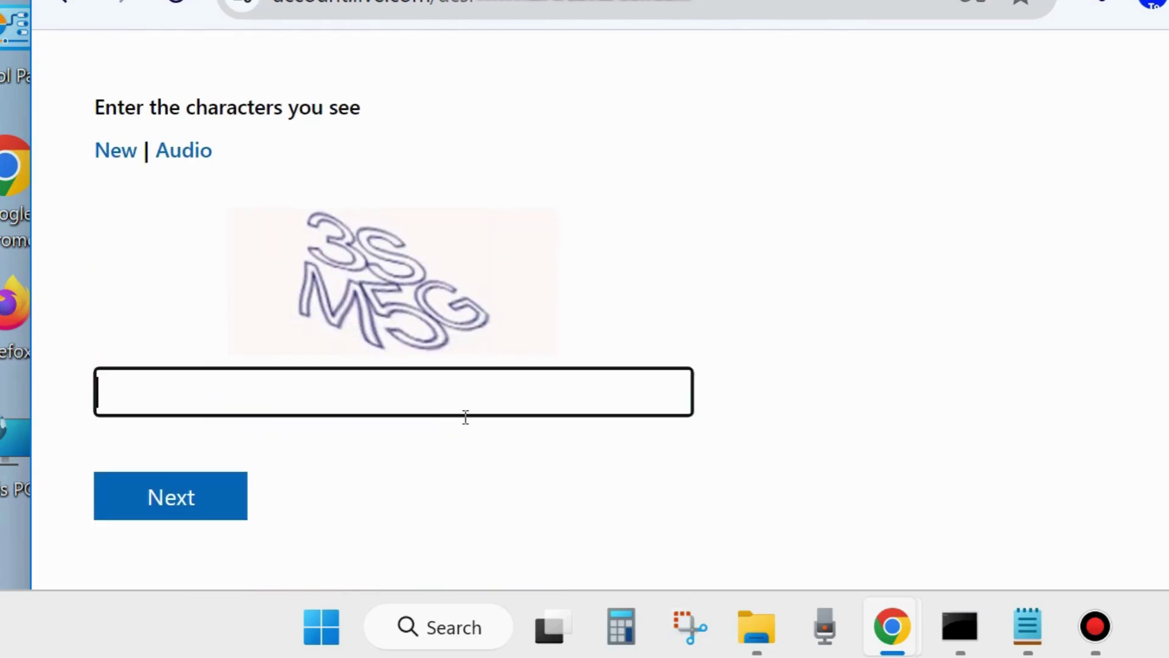
pyautogui.write('3')
pyautogui.write('SM')
pyautogui.write('5')
pyautogui.write('G')
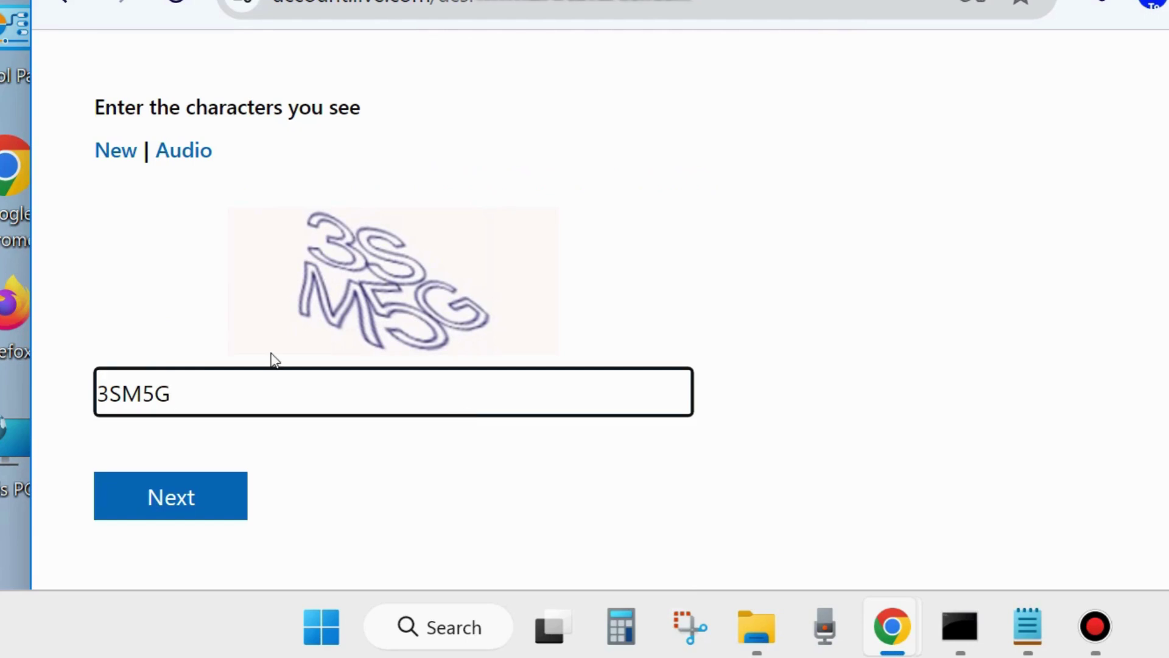
pyautogui.scroll(4, 274, 366)
pyautogui.scroll(2, 274, 274)
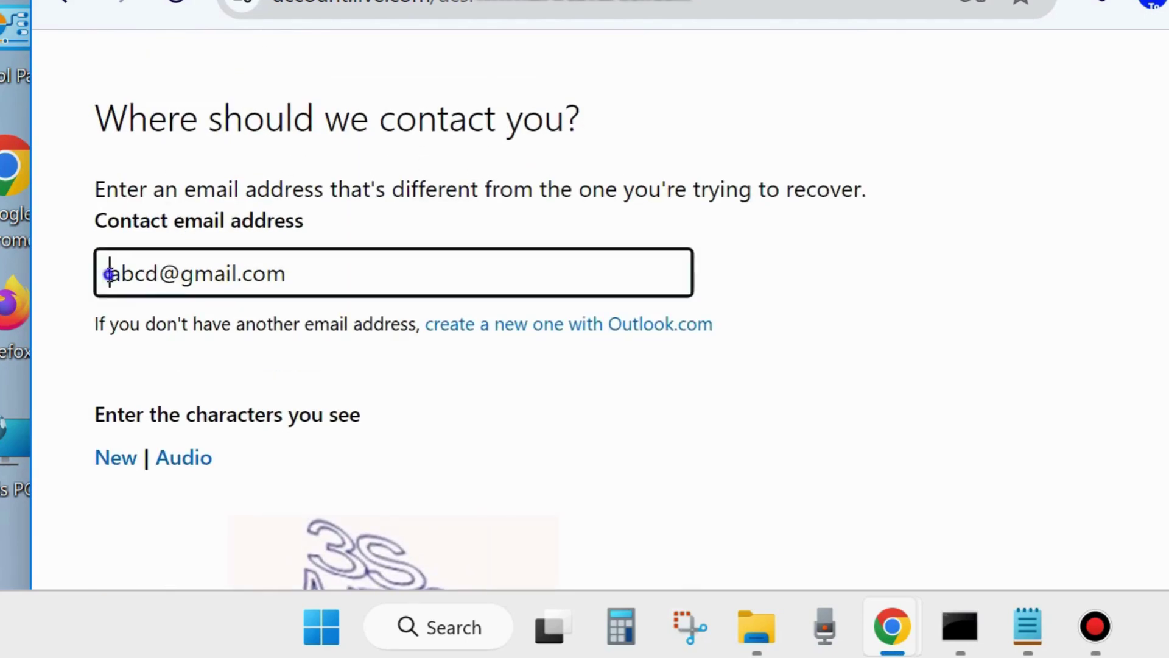
# - Revise the contact address and submit; Microsoft reports the account does not exist
pyautogui.moveTo(102, 273); pyautogui.dragTo(157, 273)
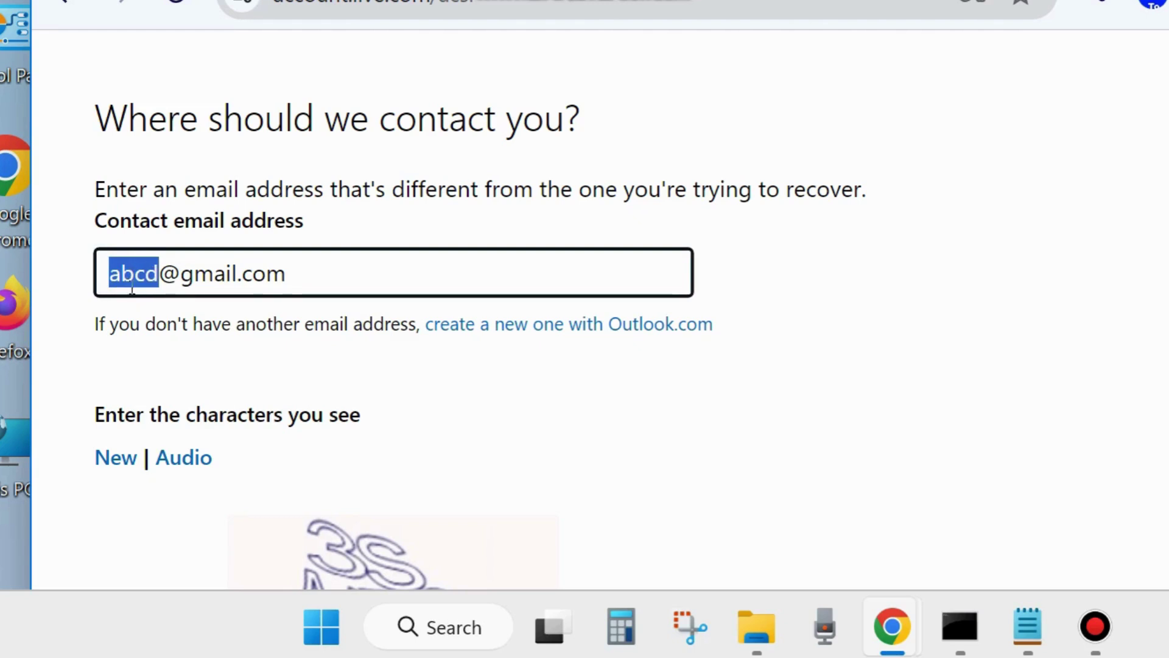
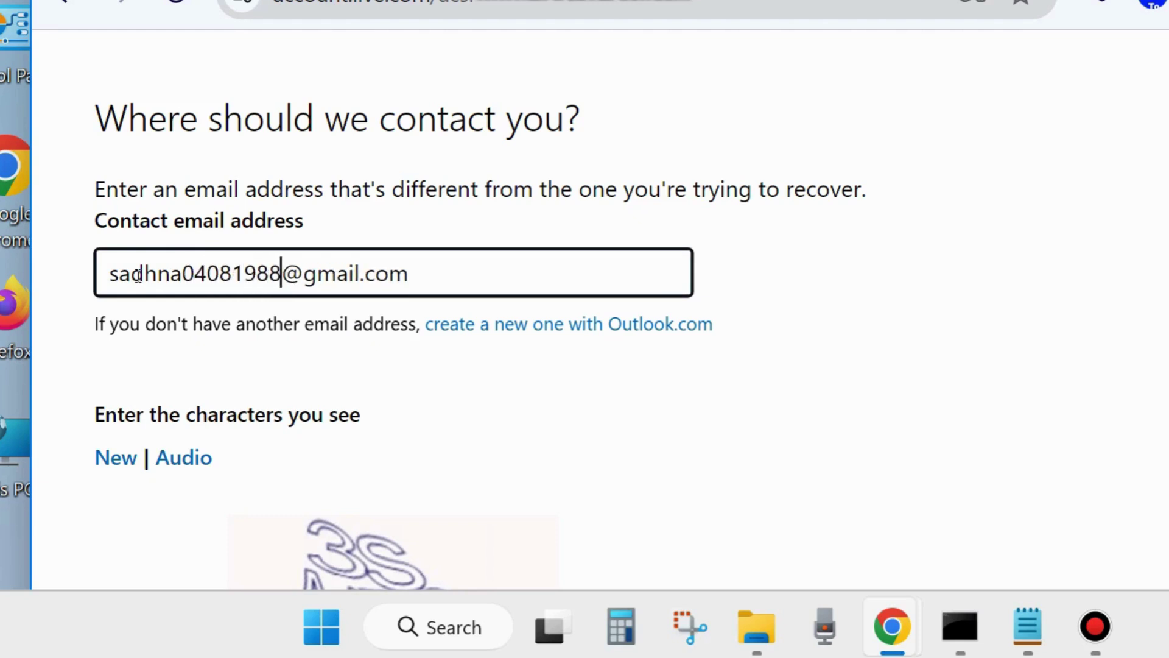
pyautogui.scroll(-3, 155, 279)
pyautogui.scroll(-2, 156, 279)
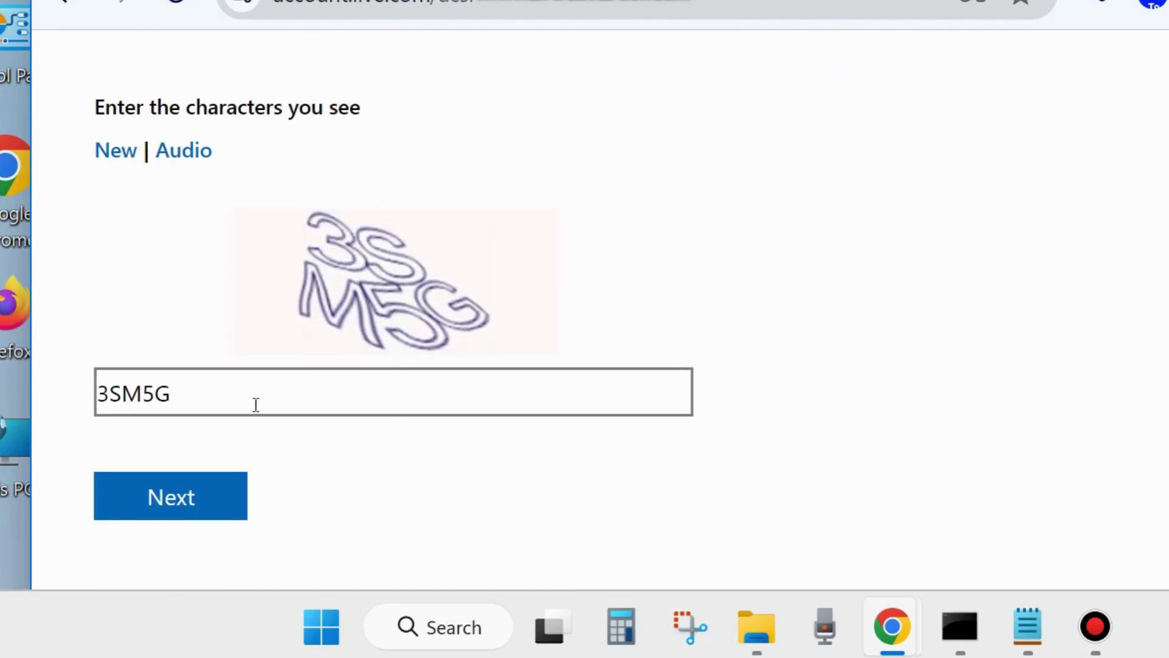
pyautogui.click(168, 504)
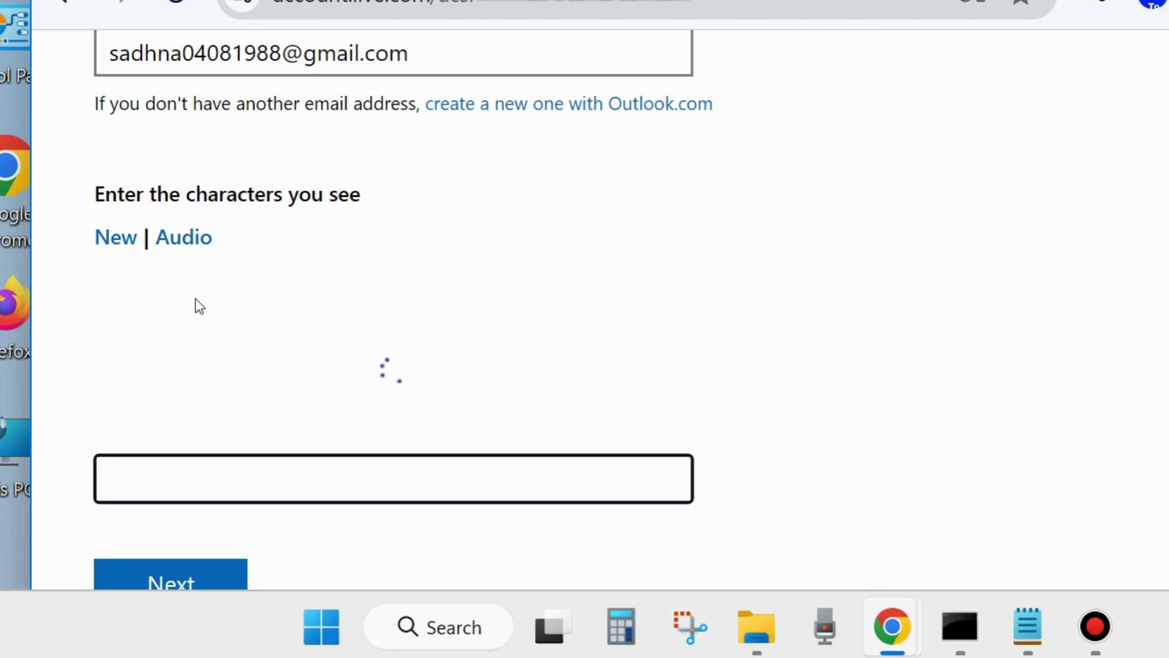
pyautogui.scroll(4, 232, 317)
pyautogui.scroll(-5, 232, 317)
pyautogui.scroll(6, 233, 316)
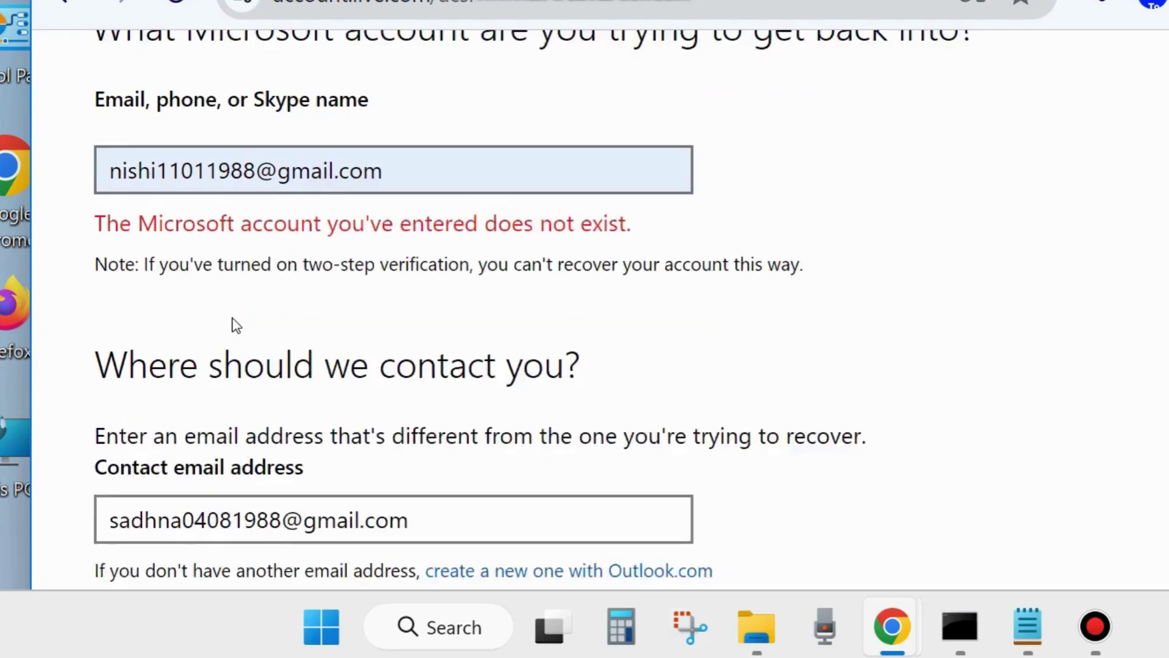
pyautogui.scroll(2, 232, 317)
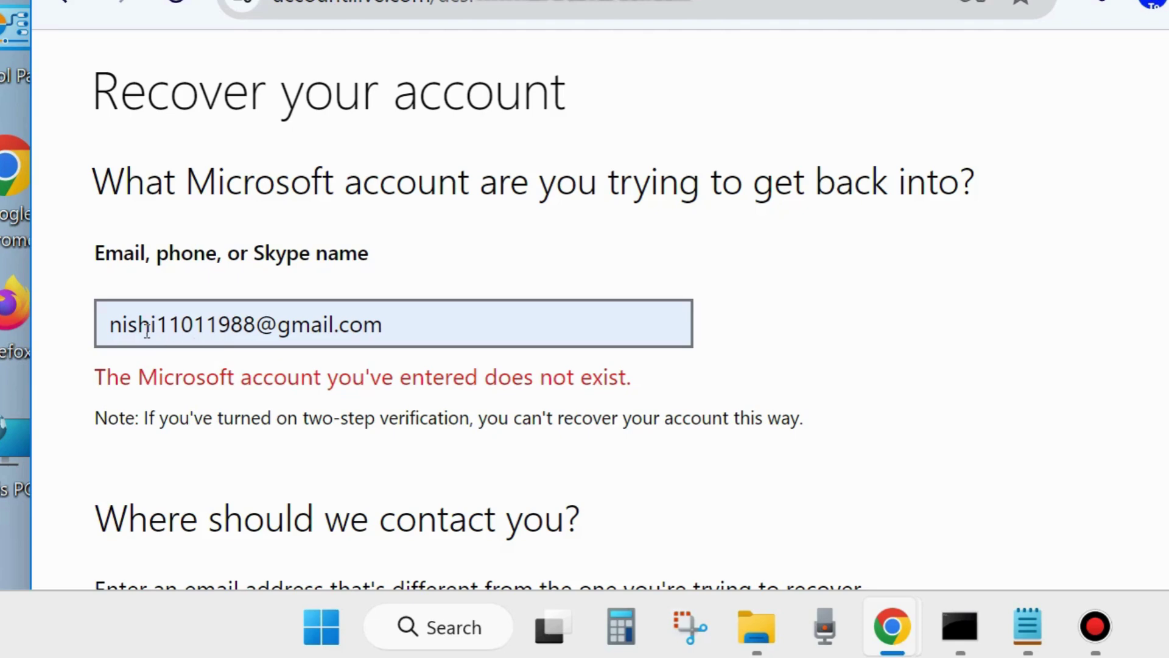
pyautogui.scroll(-2, 182, 332)
pyautogui.scroll(2, 137, 330)
# - Swap in a saved address as the account, enter captcha Y6WQWDL, and resubmit
pyautogui.moveTo(103, 329); pyautogui.dragTo(219, 328)
pyautogui.click(360, 387)
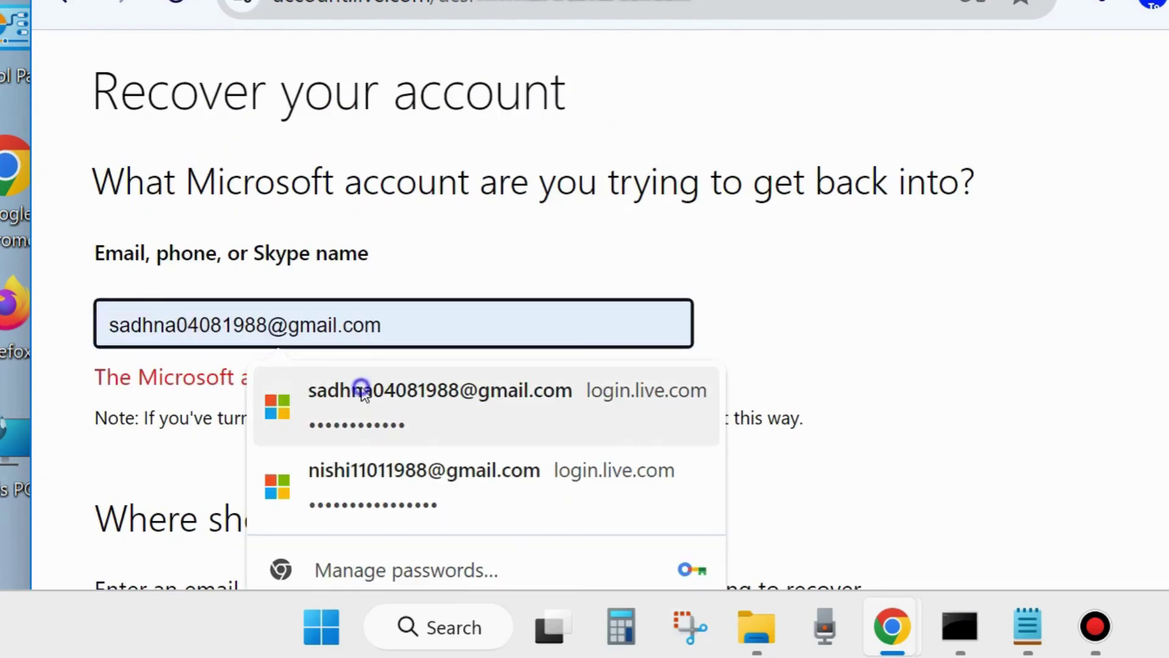
pyautogui.scroll(-5, 273, 367)
pyautogui.scroll(-4, 274, 367)
pyautogui.scroll(-1, 273, 368)
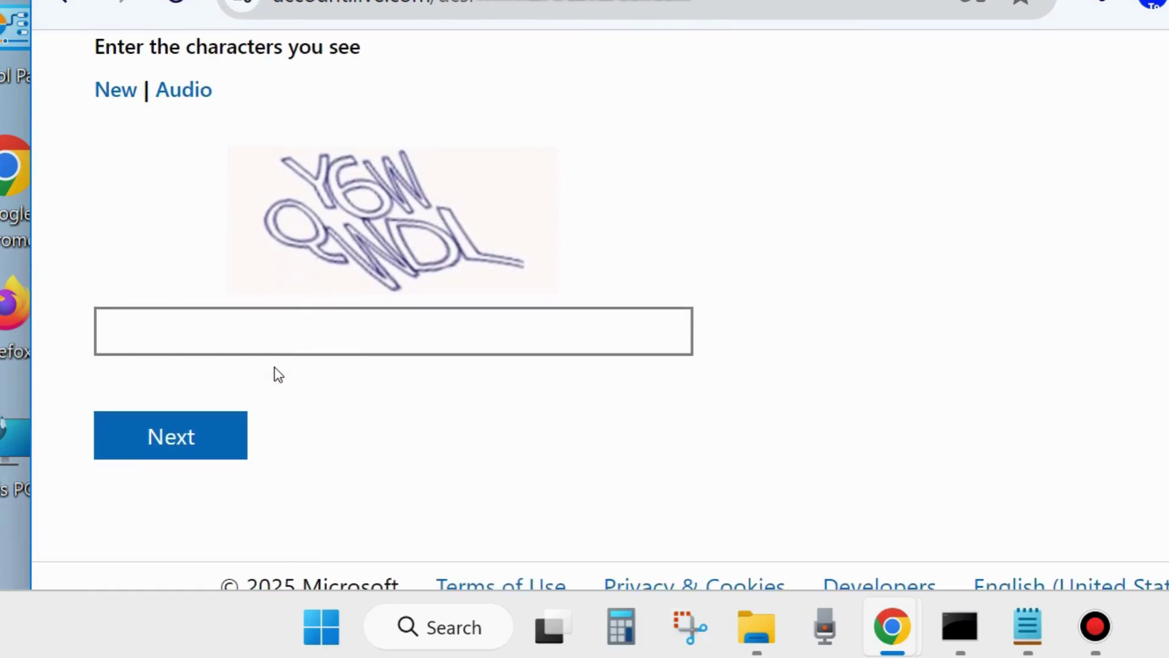
pyautogui.click(253, 331)
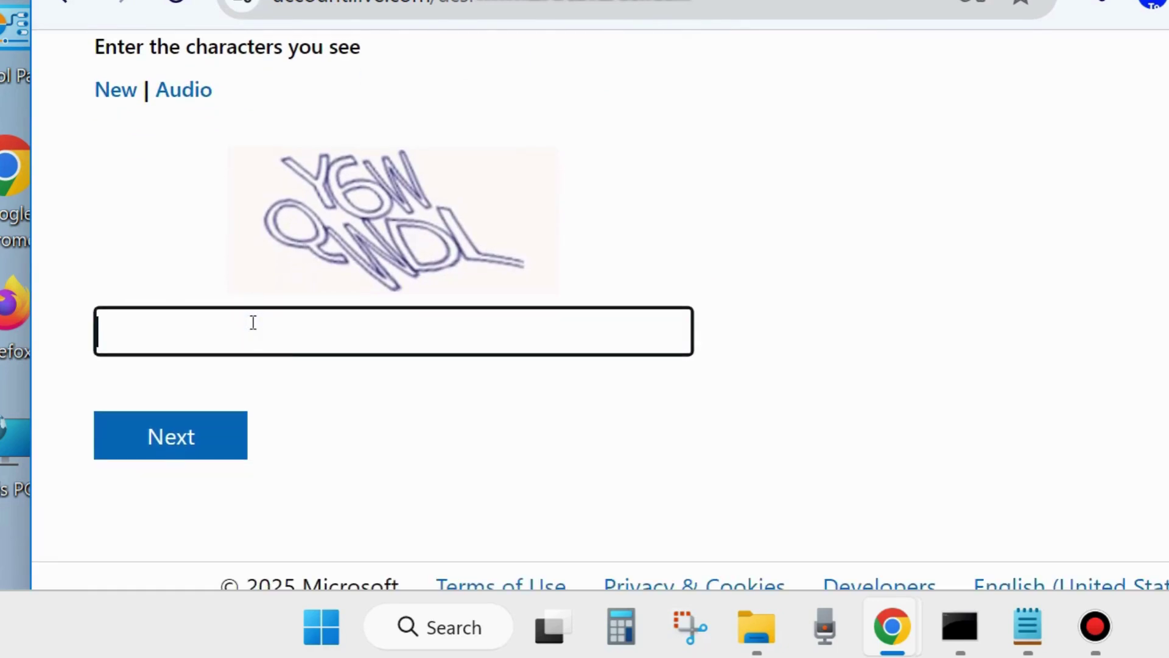
pyautogui.write('Y6')
pyautogui.write('W')
pyautogui.write('Q')
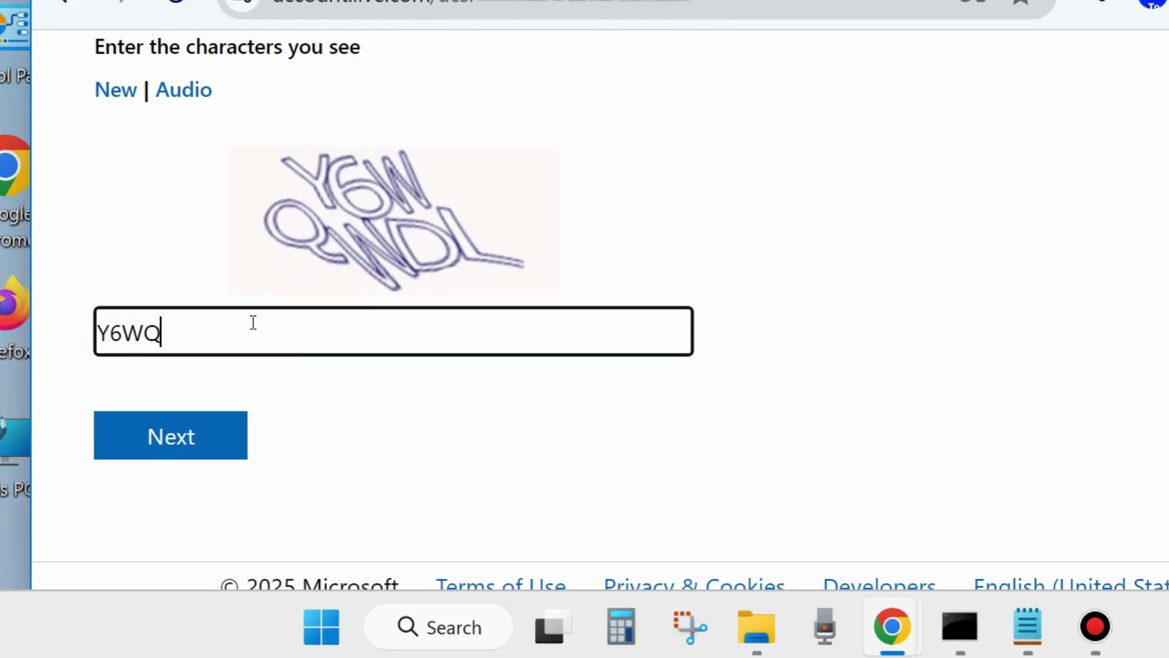
pyautogui.write('WD')
pyautogui.write('L')
pyautogui.click(171, 435)
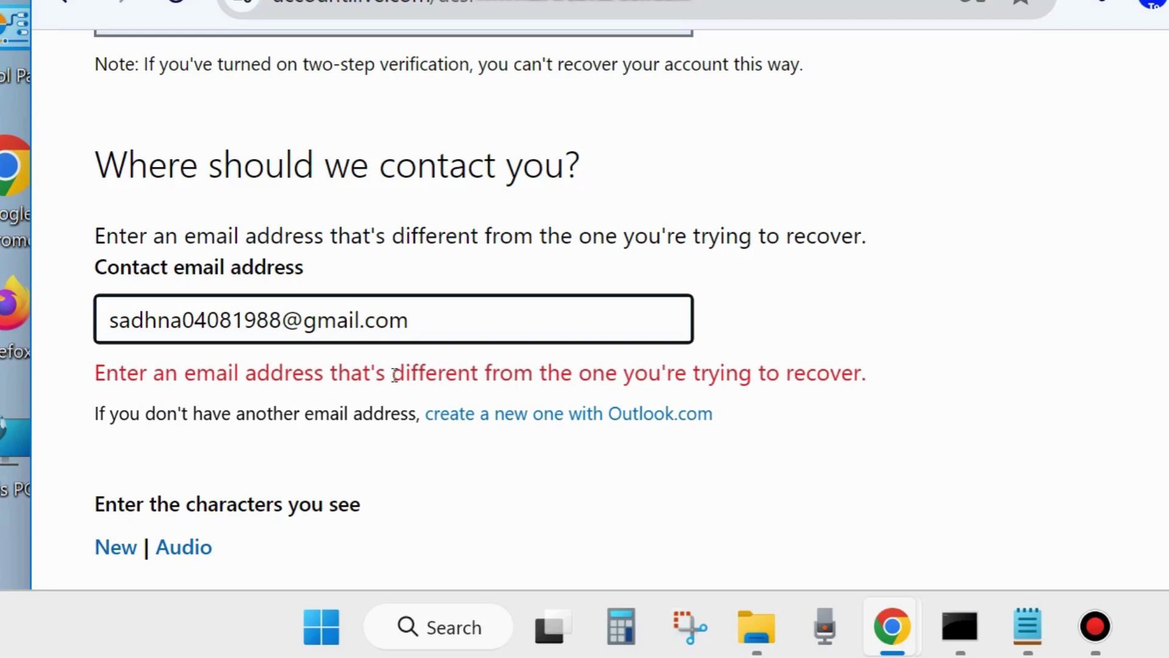
pyautogui.scroll(-5, 767, 382)
pyautogui.scroll(4, 394, 374)
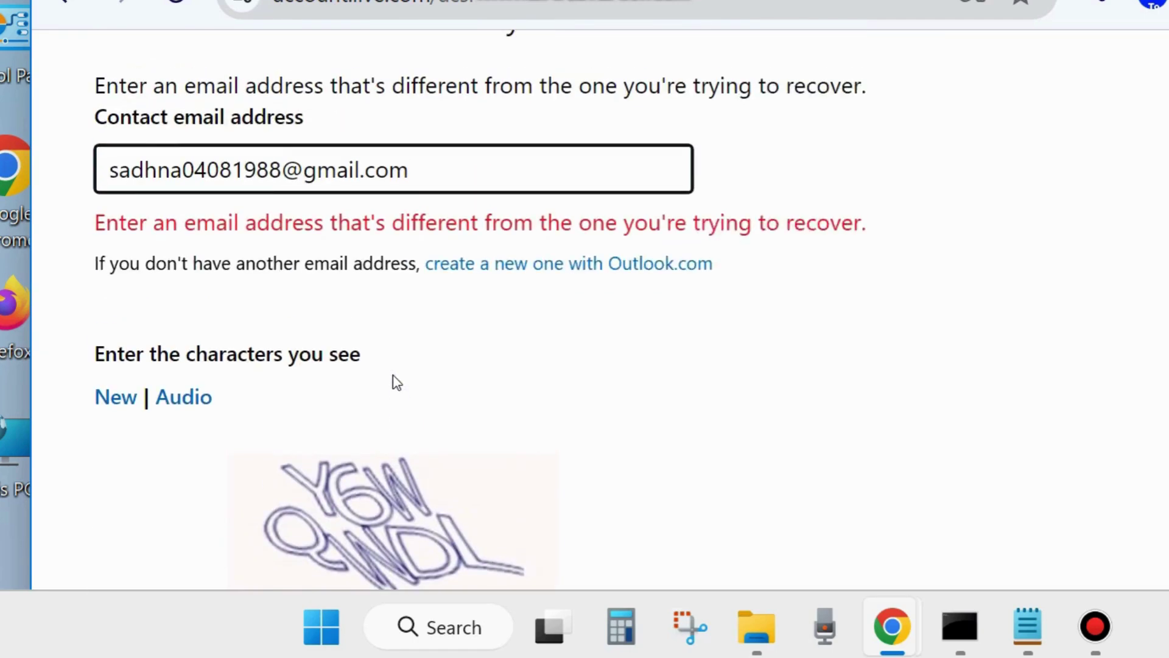
# - Correct the contact email address and resubmit, prompting an emailed verification code
pyautogui.moveTo(106, 170); pyautogui.dragTo(279, 170)
pyautogui.scroll(-4, 313, 222)
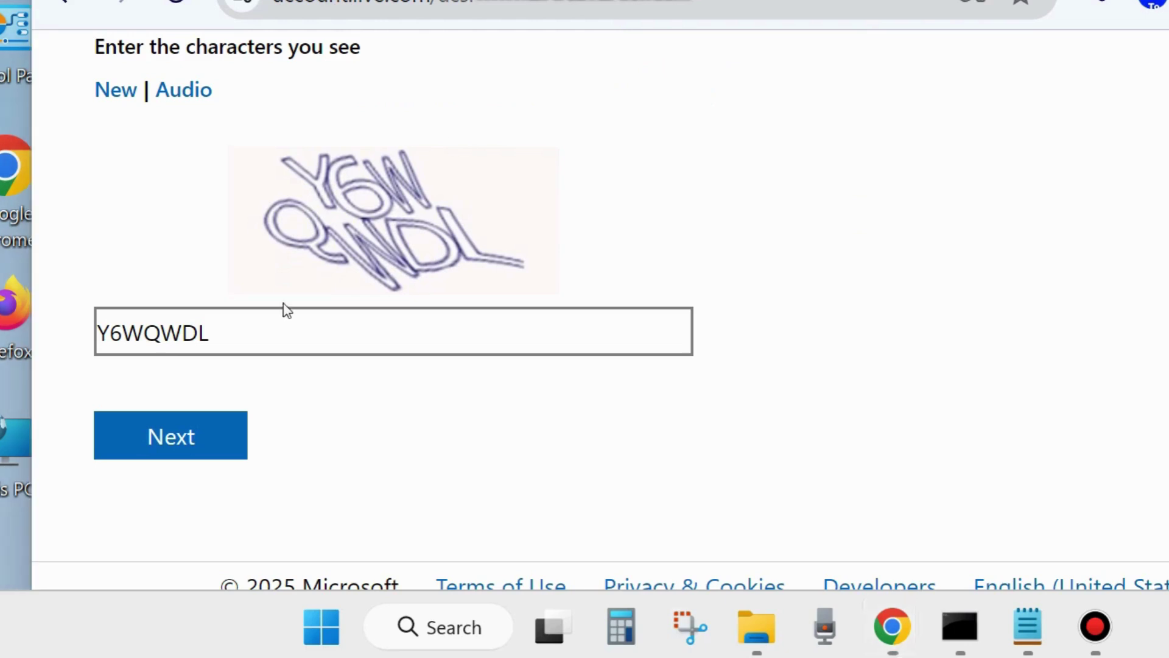
pyautogui.click(173, 438)
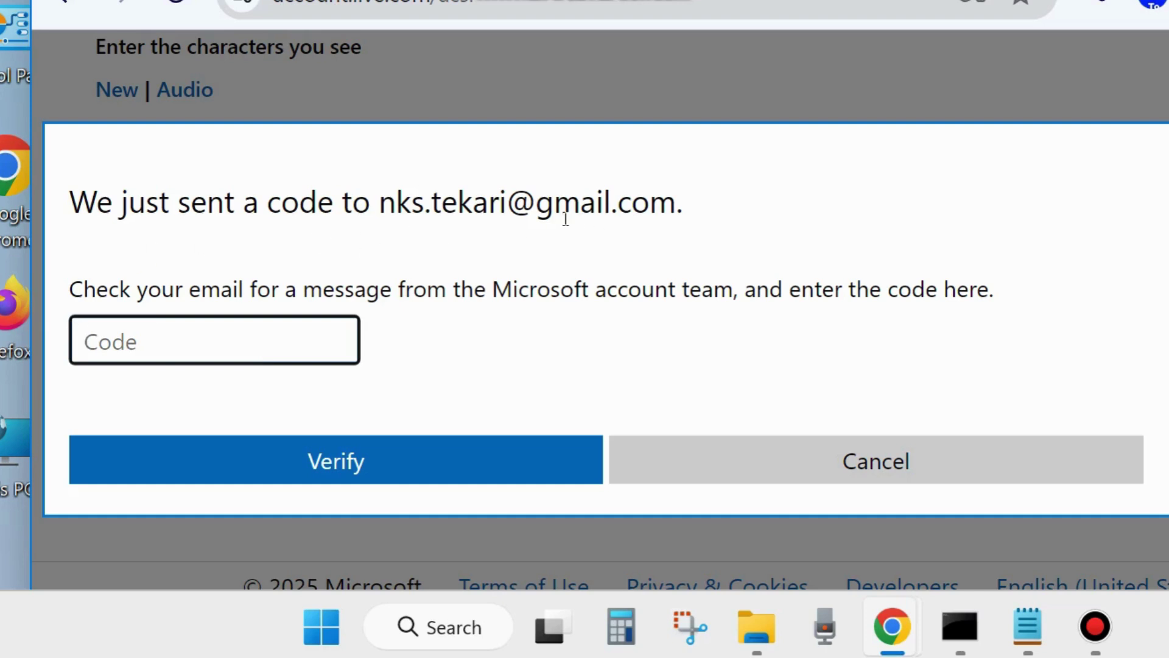
pyautogui.scroll(-4, 537, 231)
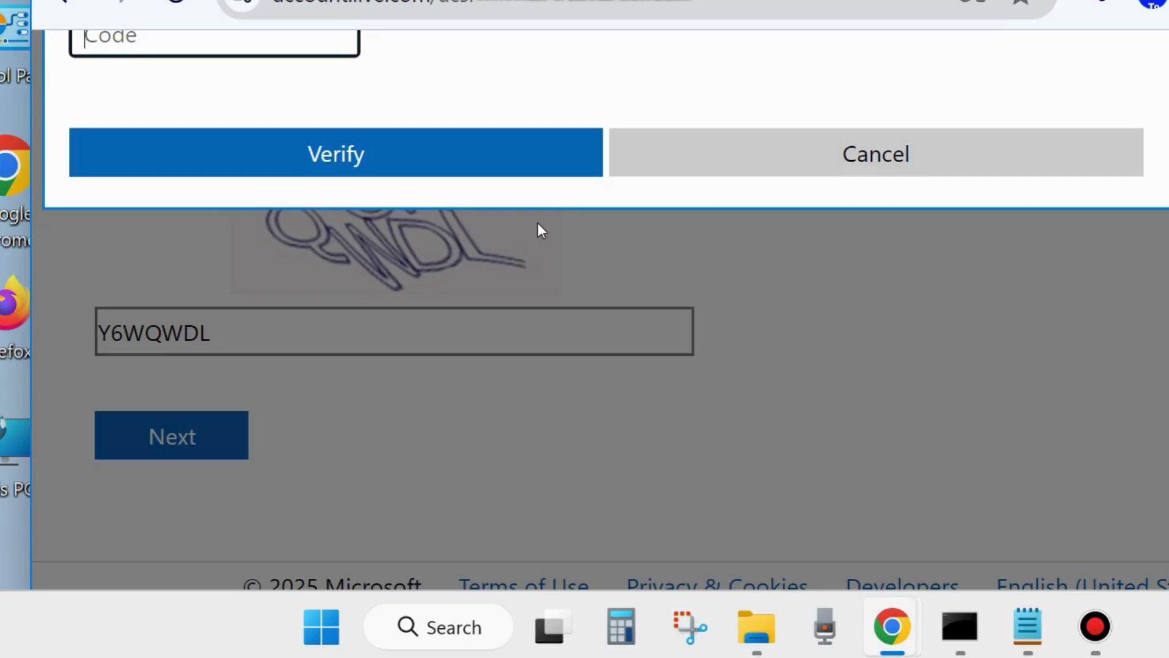
pyautogui.scroll(4, 654, 114)
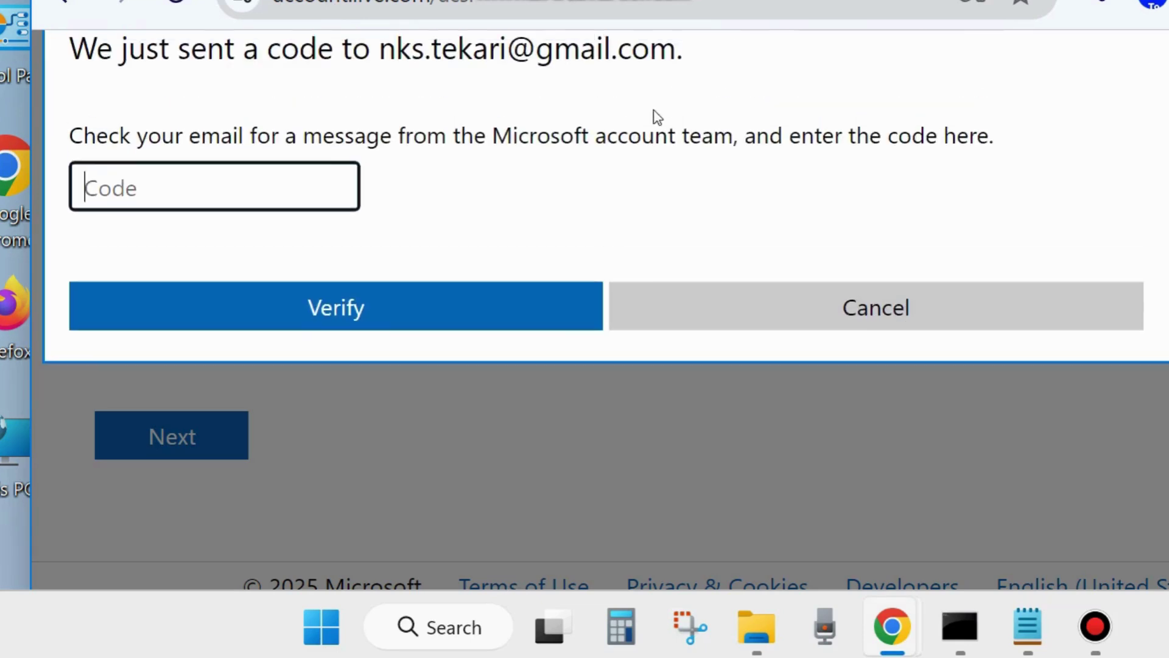
pyautogui.scroll(-4, 654, 114)
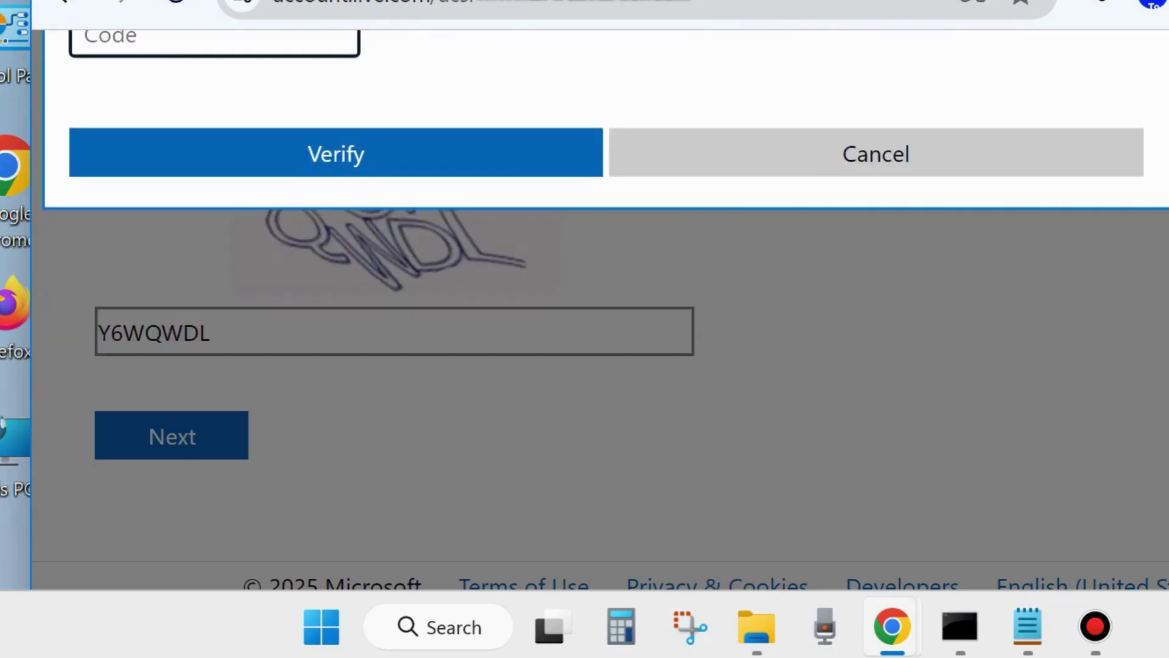
pyautogui.scroll(3, 654, 115)
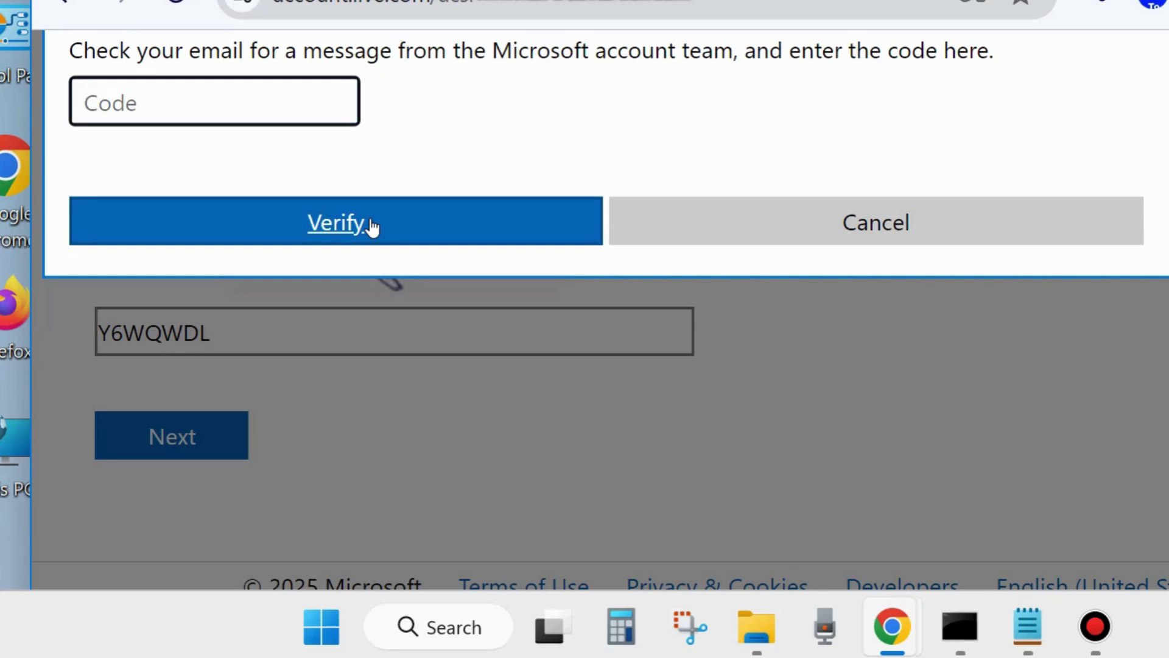
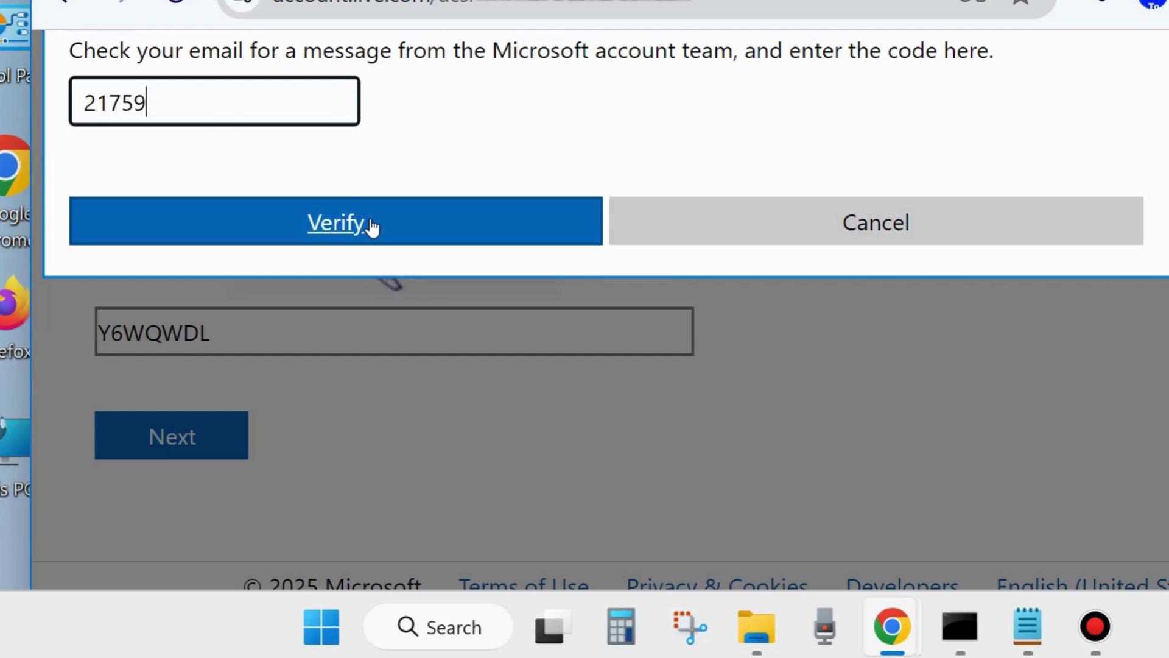
pyautogui.click(371, 226)
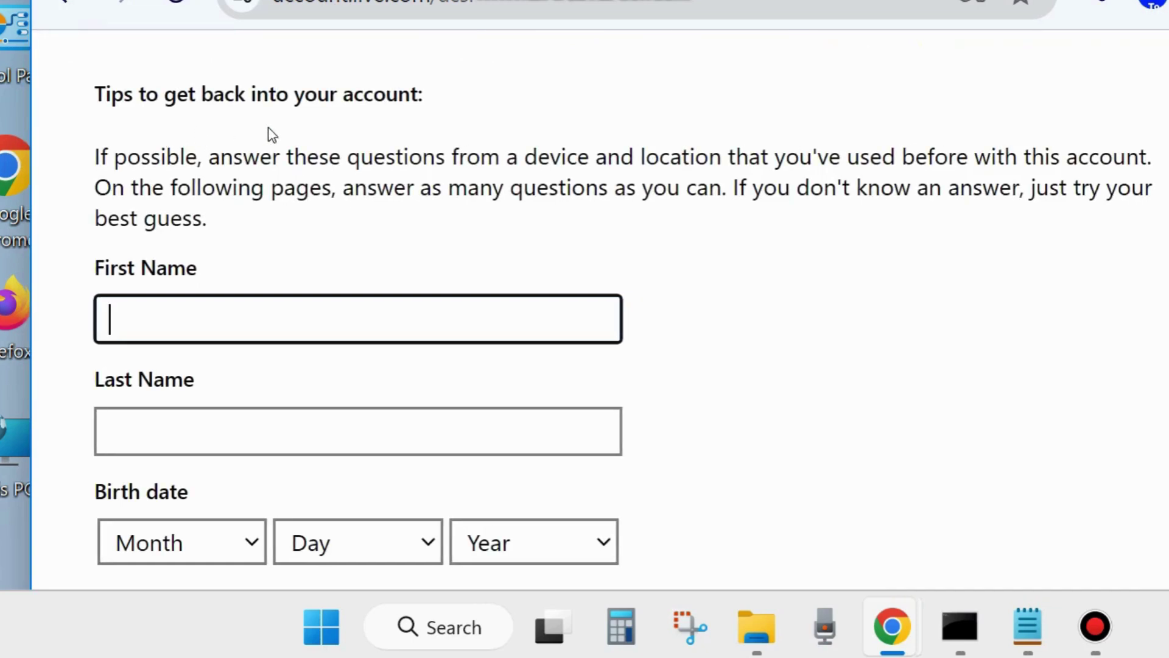
pyautogui.click(183, 315)
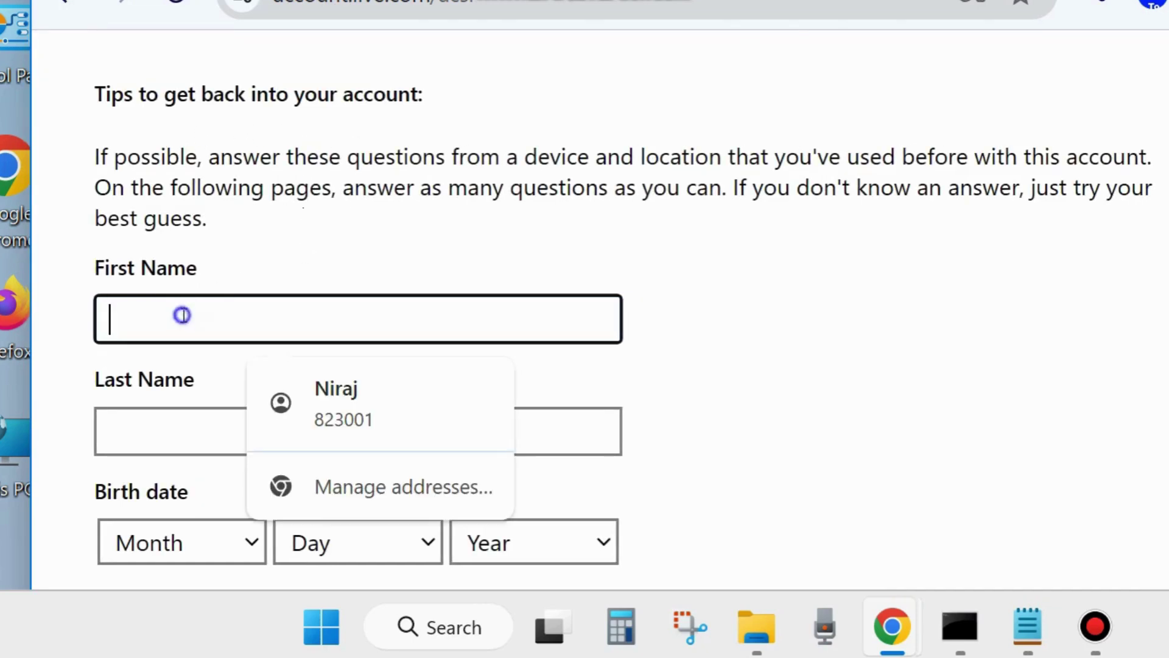
pyautogui.click(308, 209)
pyautogui.scroll(-2, 278, 241)
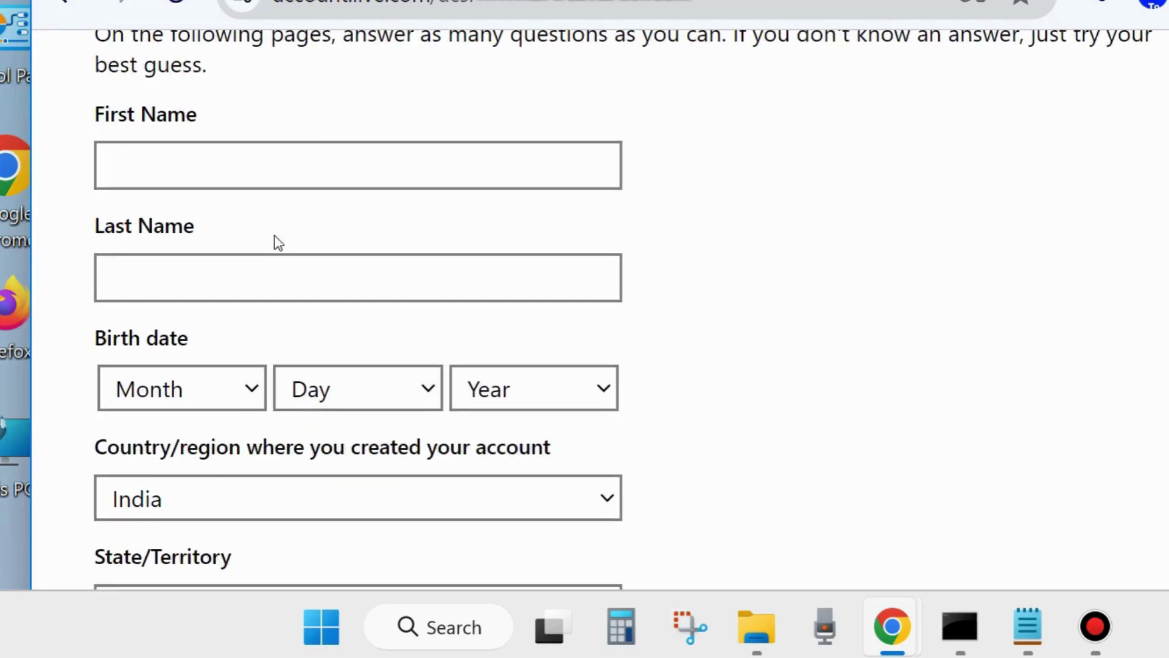
pyautogui.scroll(-2, 206, 271)
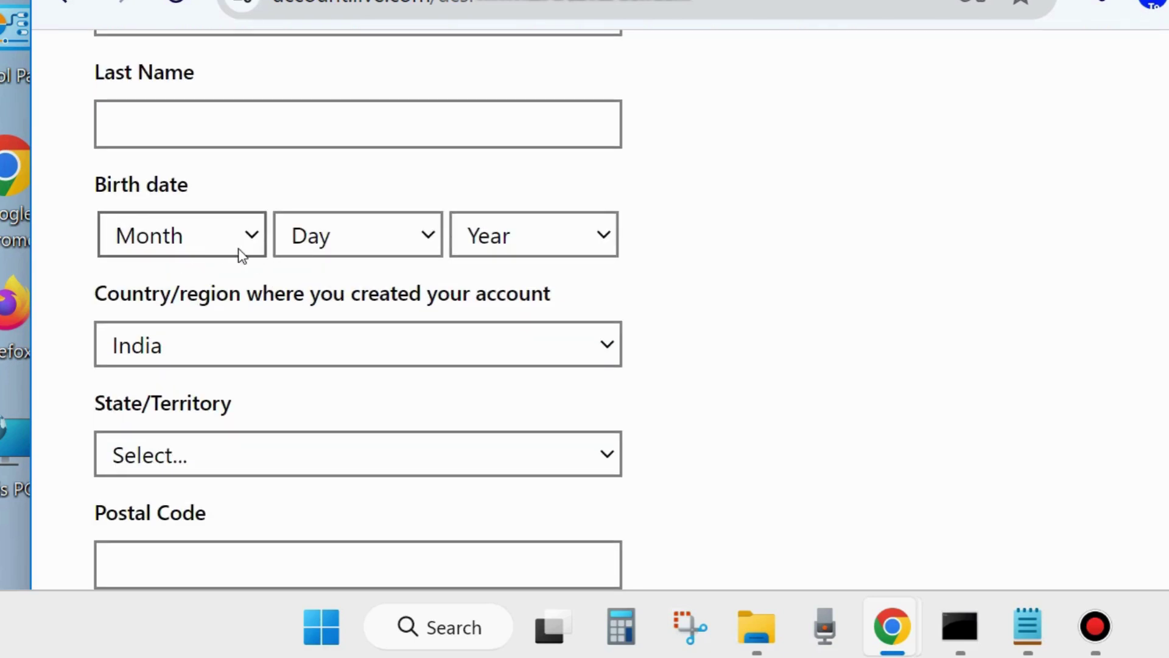
pyautogui.scroll(-2, 338, 317)
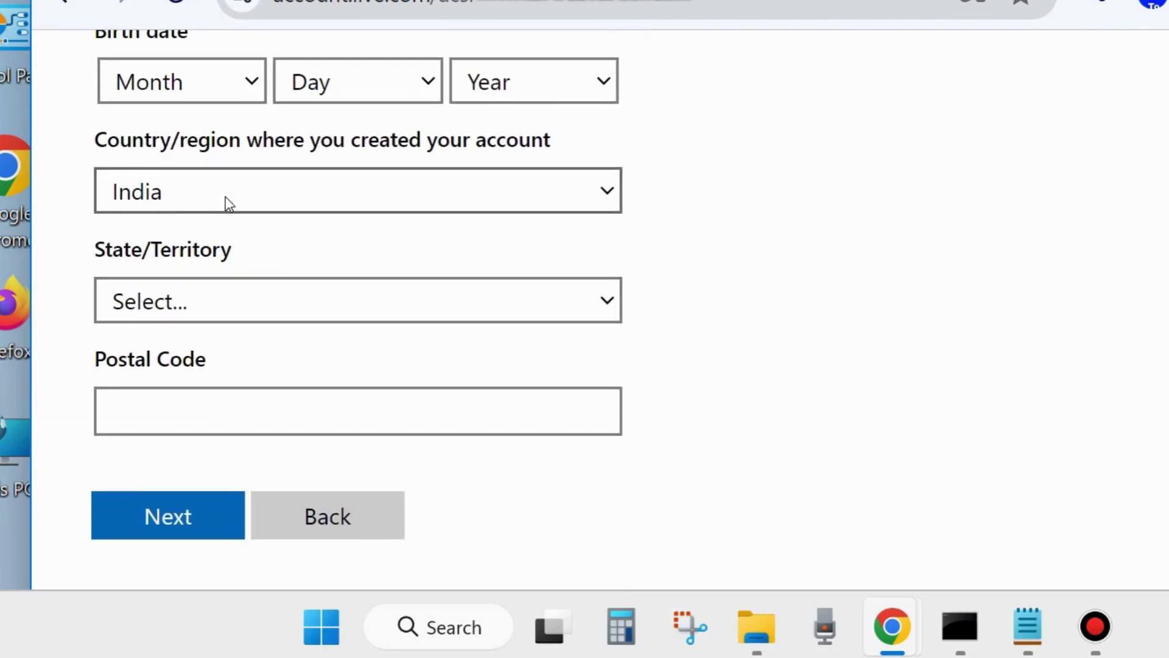
pyautogui.scroll(-1, 289, 323)
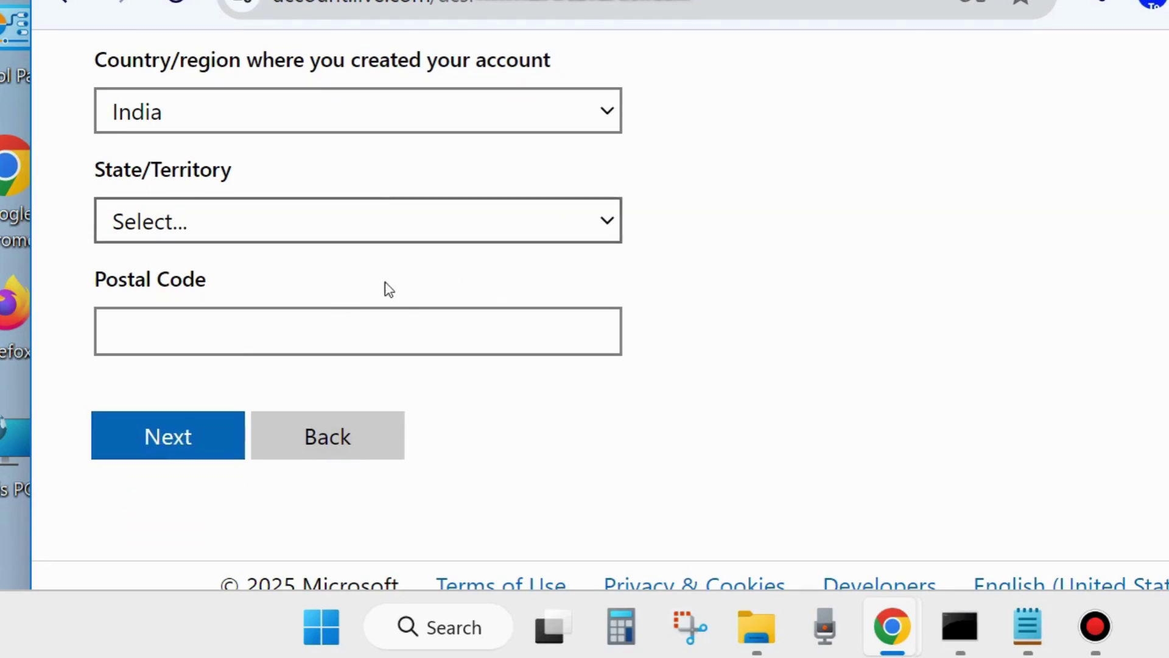
pyautogui.scroll(5, 509, 310)
pyautogui.scroll(3, 509, 310)
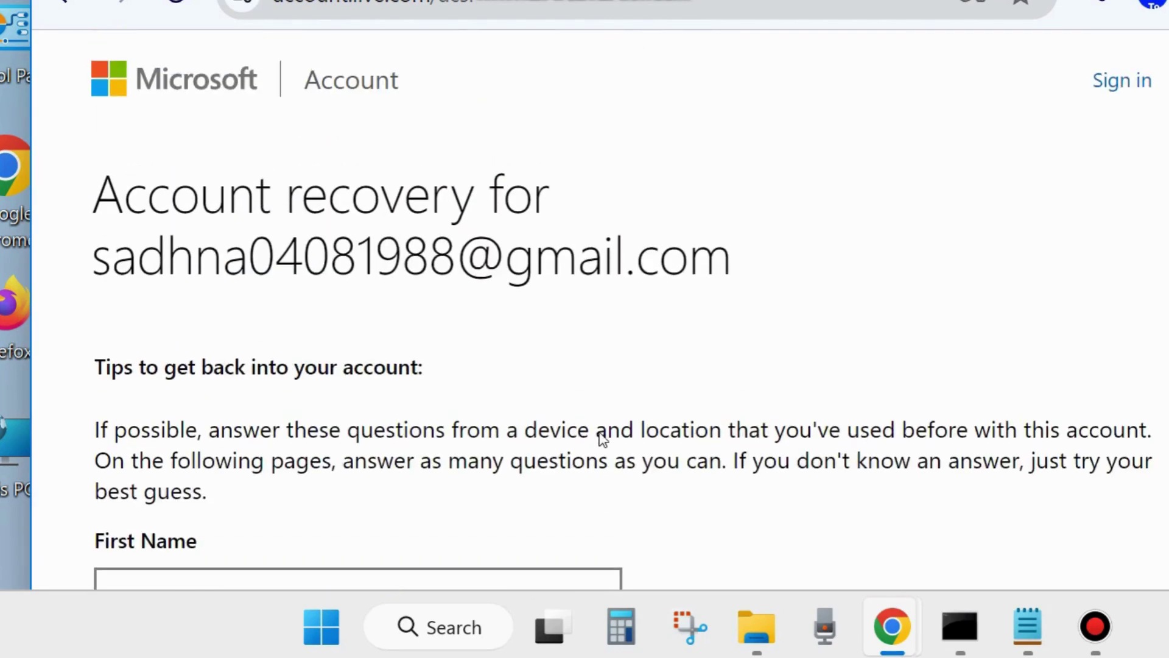
pyautogui.scroll(-5, 341, 274)
pyautogui.scroll(-3, 341, 274)
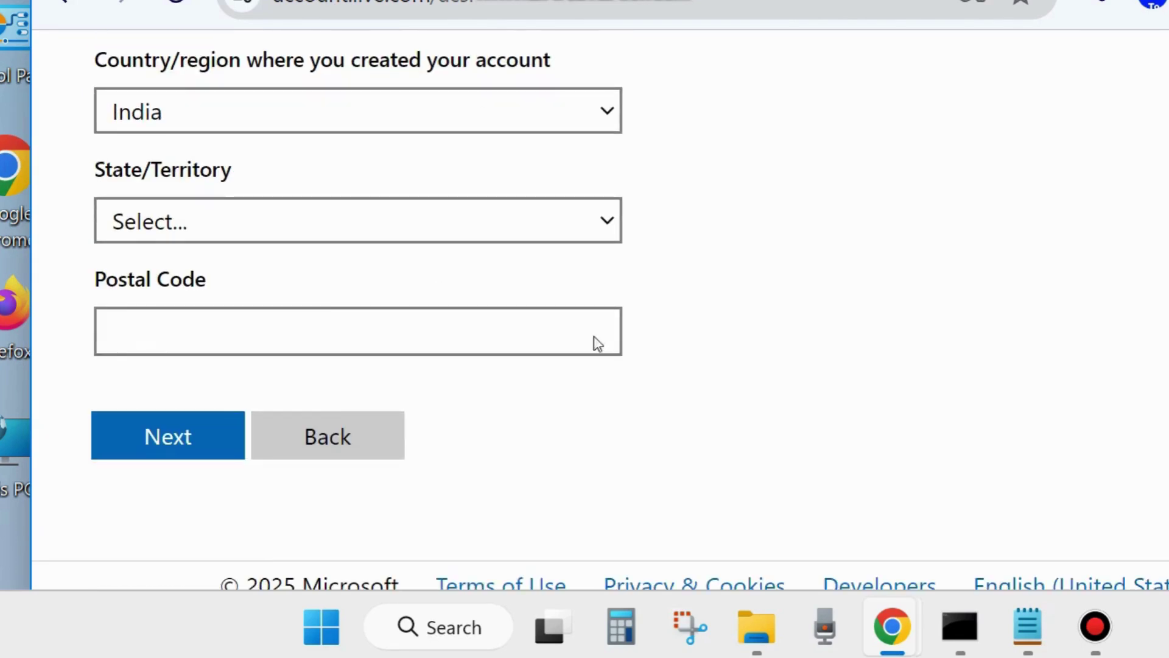